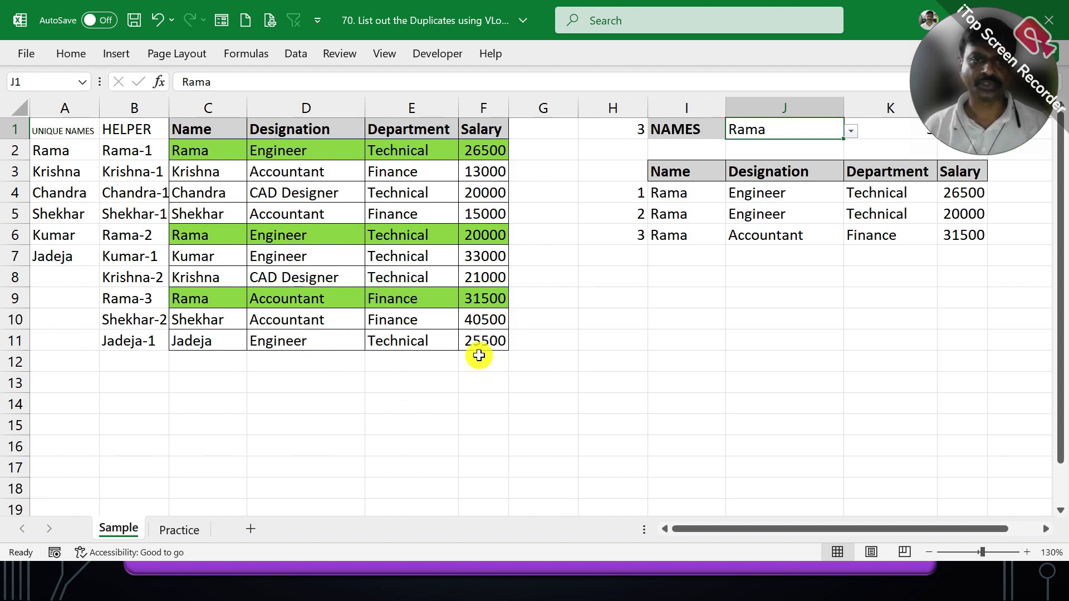
Step: Switch to the Practice worksheet
{"action": "left_click", "coordinate": [192, 529]}
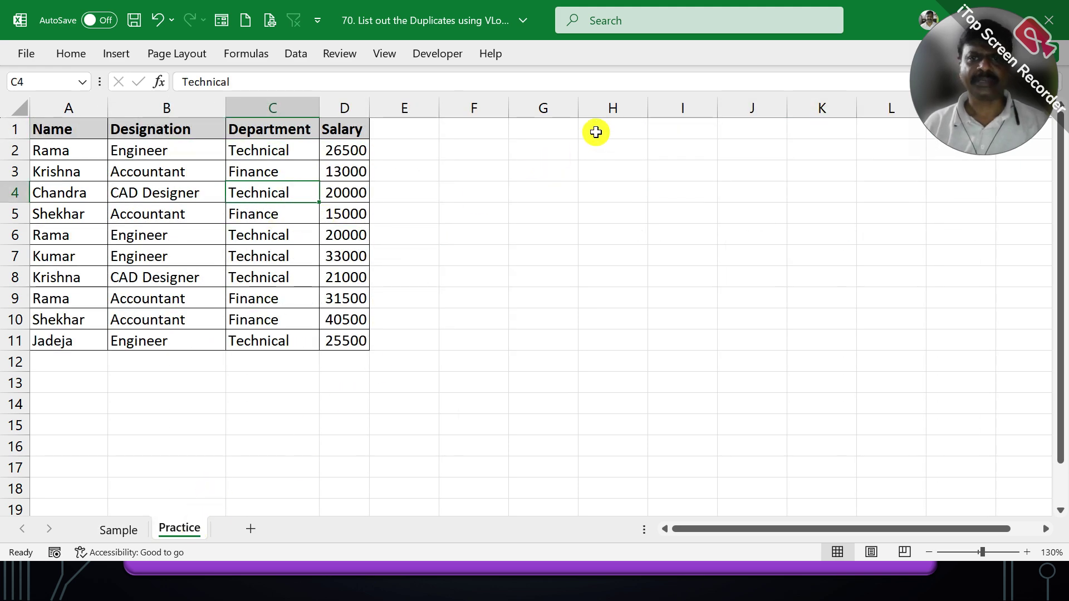
{"action": "left_click", "coordinate": [592, 129]}
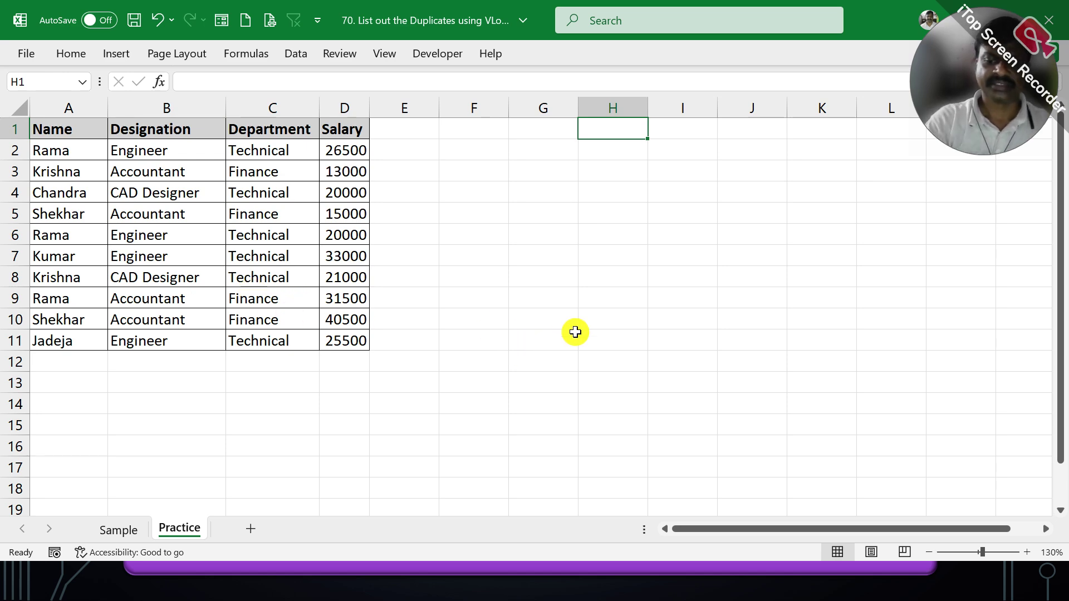
{"action": "type", "text": "="}
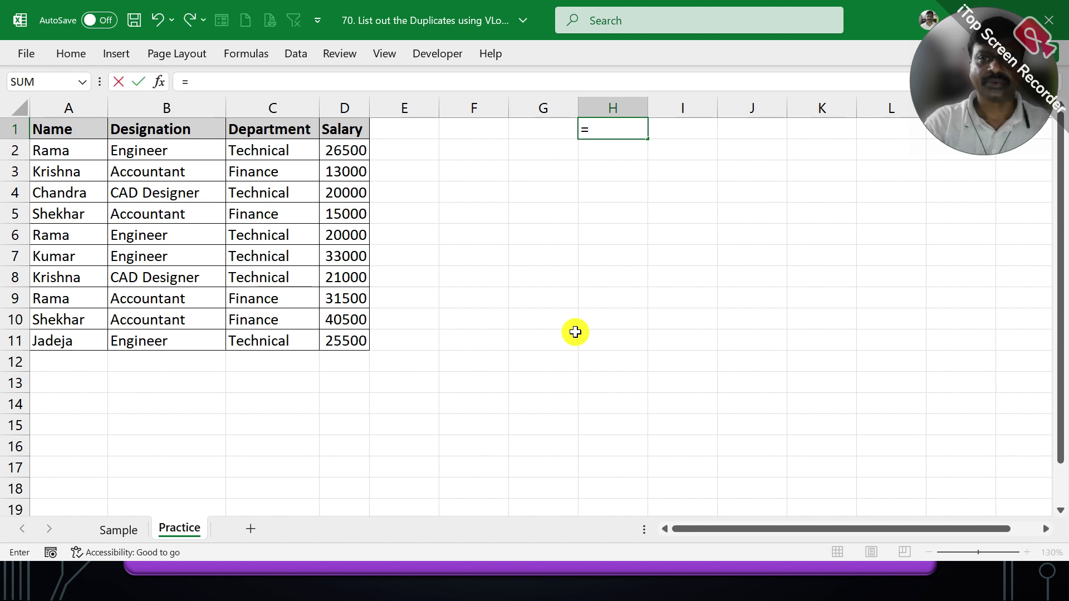
{"action": "key", "text": "Escape"}
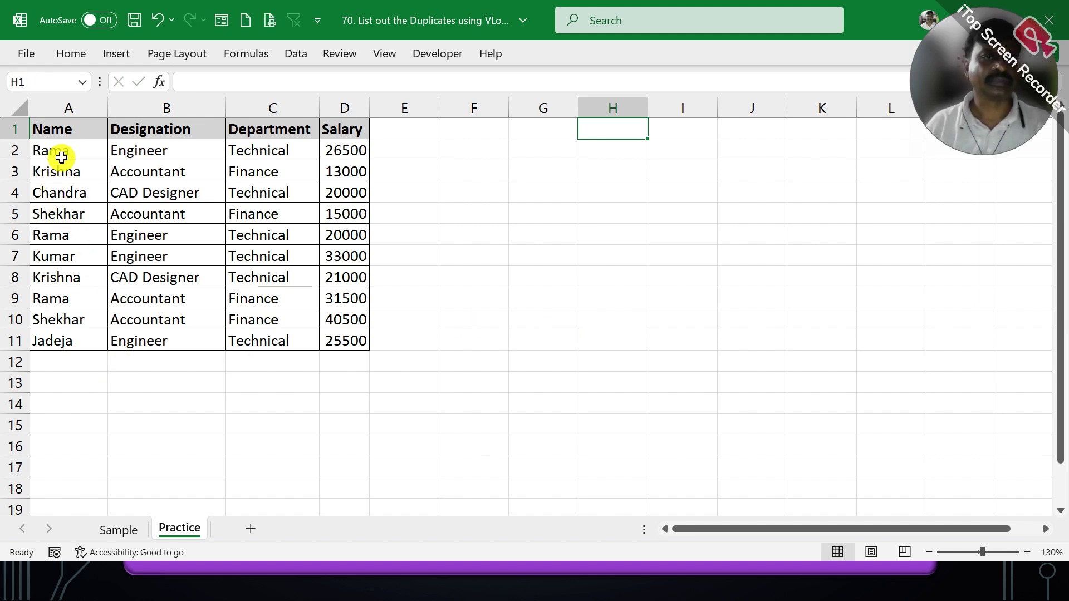
Step: Create a new conditional formatting rule for A2:D11 that uses a formula to determine which cells to format
{"action": "left_click_drag", "start_coordinate": [56, 151], "coordinate": [334, 332]}
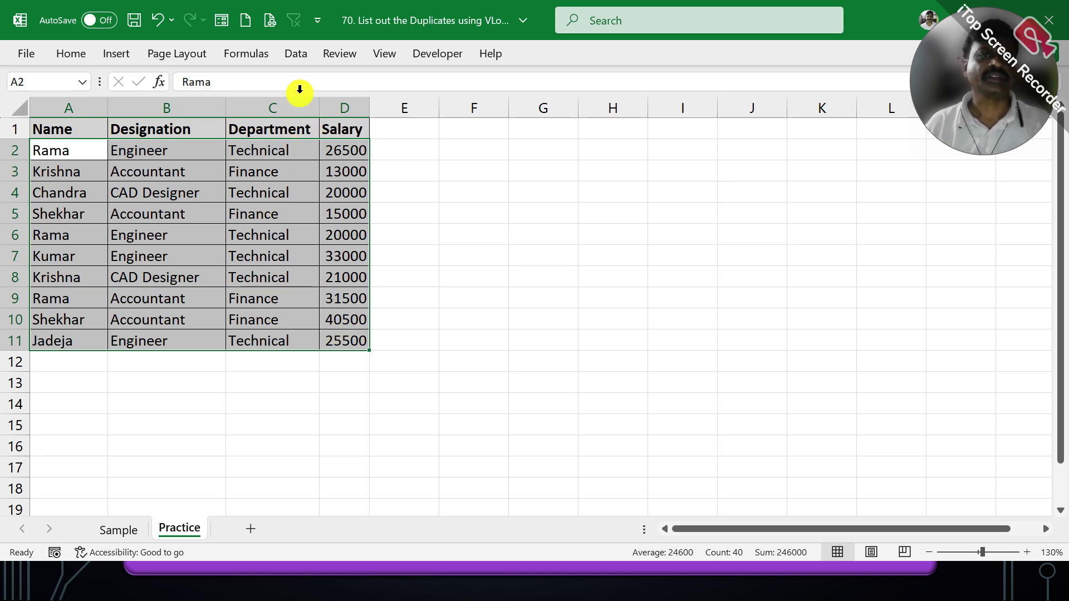
{"action": "left_click", "coordinate": [91, 64]}
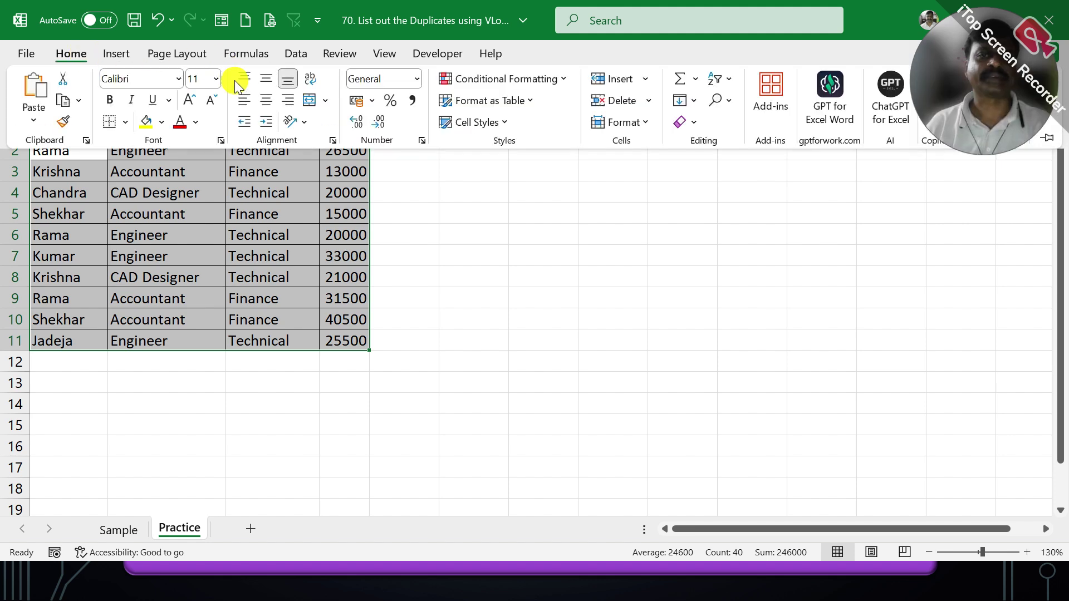
{"action": "left_click", "coordinate": [563, 83]}
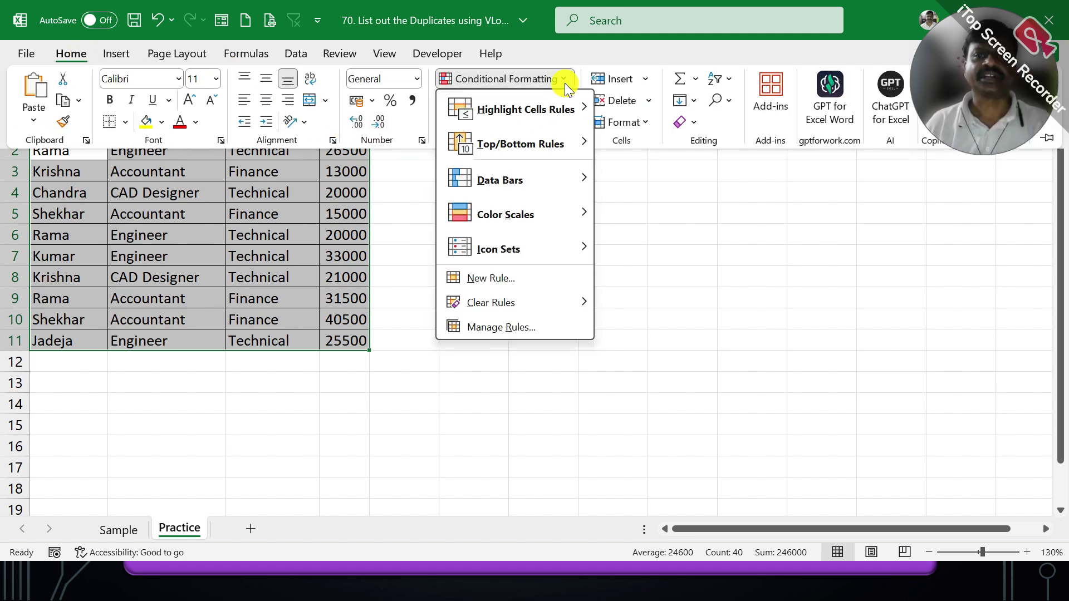
{"action": "left_click", "coordinate": [506, 279]}
{"action": "left_click_drag", "start_coordinate": [689, 169], "coordinate": [656, 164]}
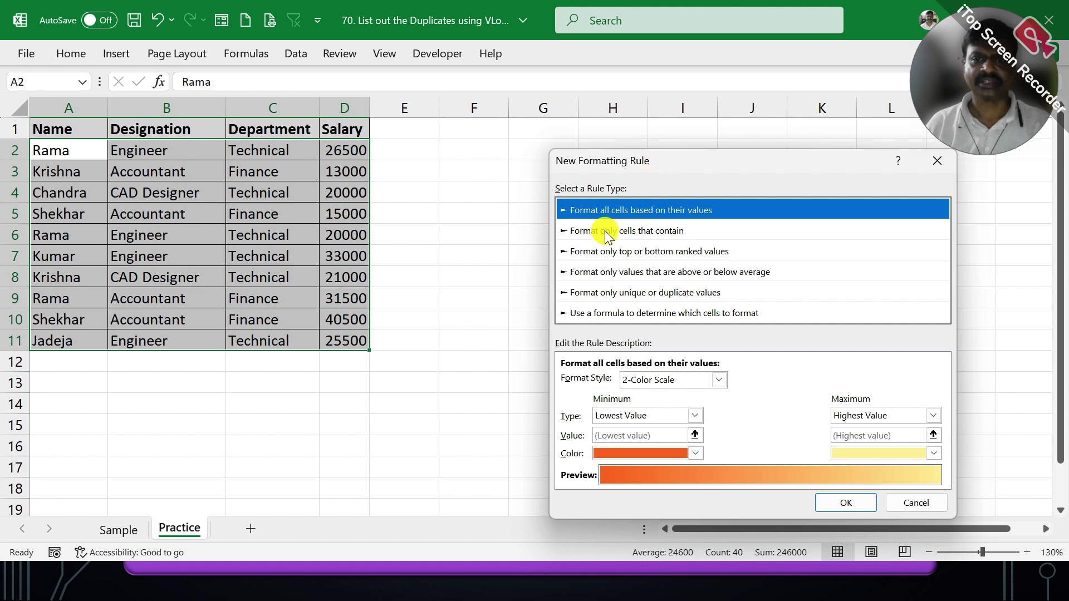
{"action": "left_click", "coordinate": [644, 313]}
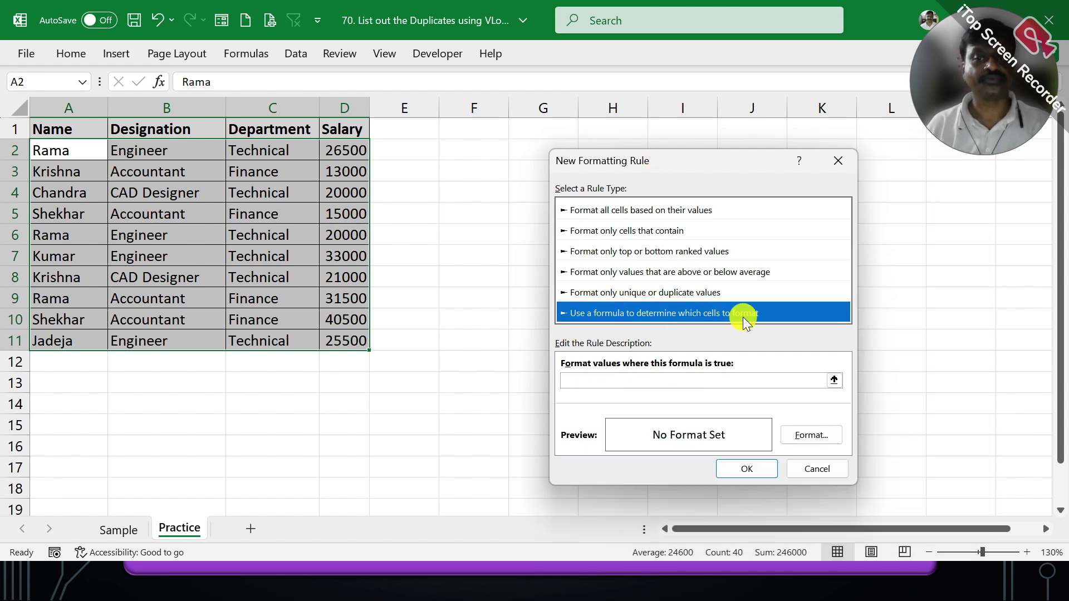
Step: Set the new rule's formula to =$A2=$G$1
{"action": "left_click", "coordinate": [637, 374]}
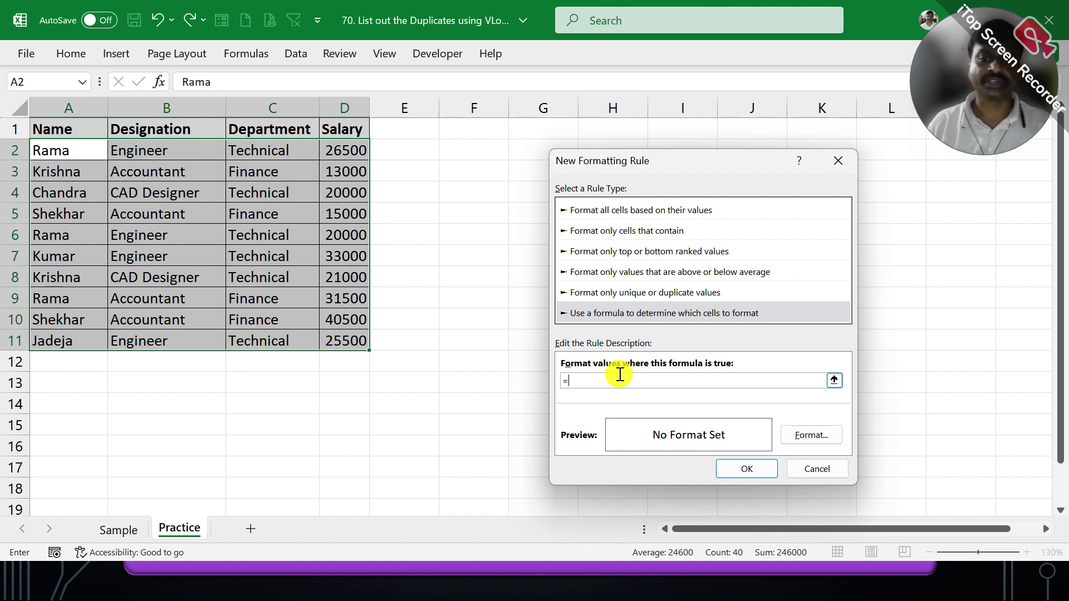
{"action": "left_click", "coordinate": [54, 148]}
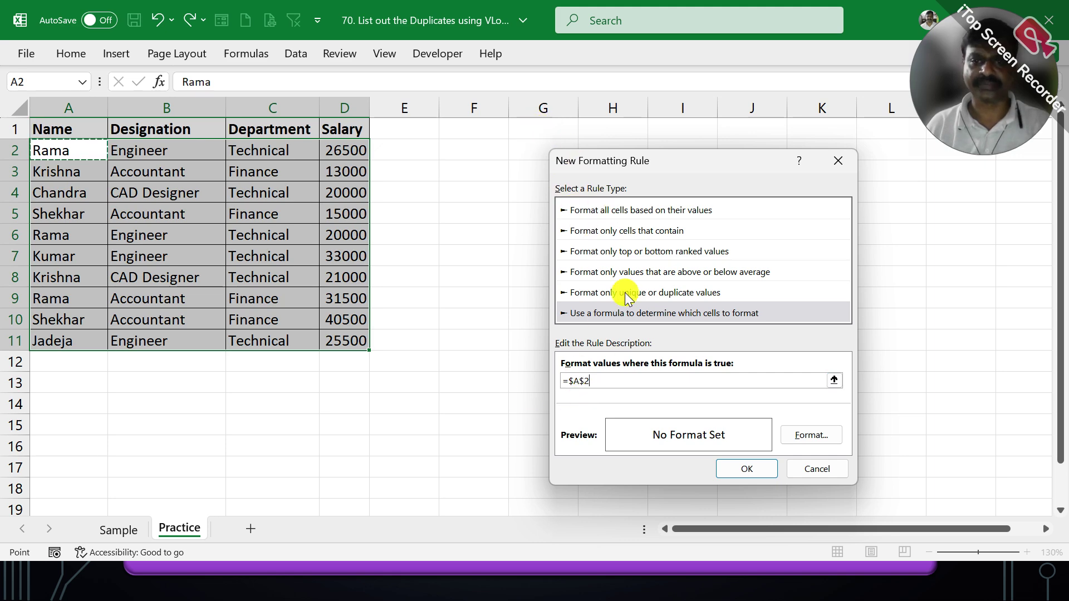
{"action": "type", "text": "="}
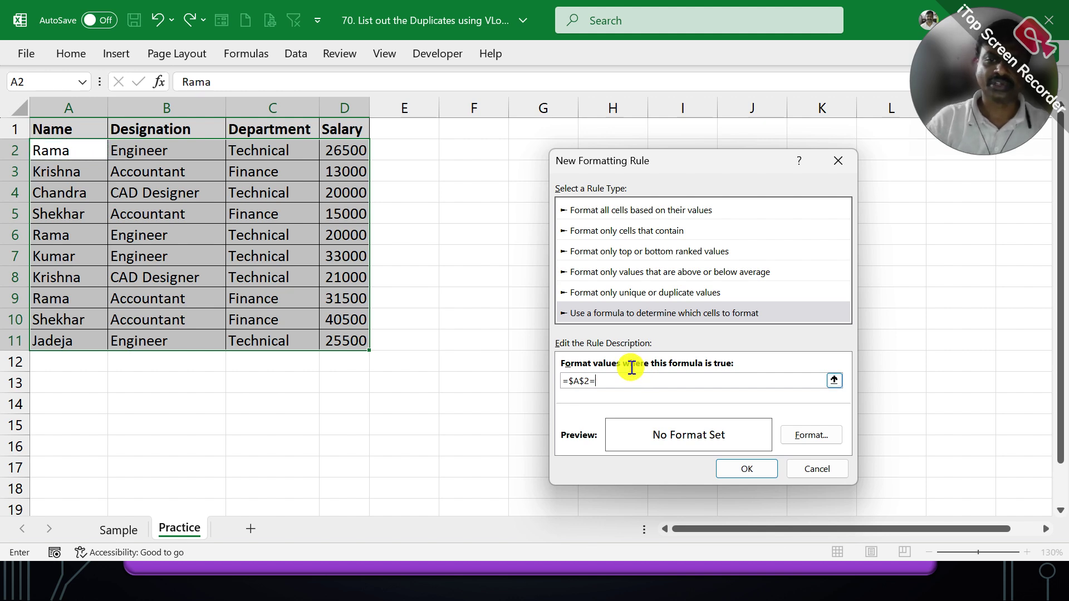
{"action": "left_click", "coordinate": [532, 122]}
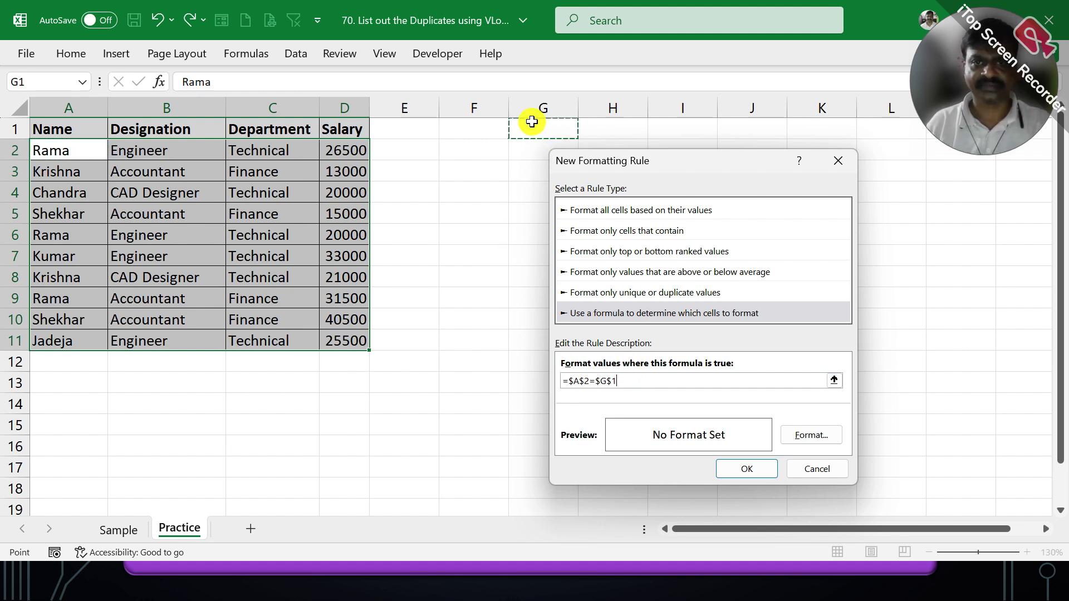
{"action": "left_click", "coordinate": [583, 379]}
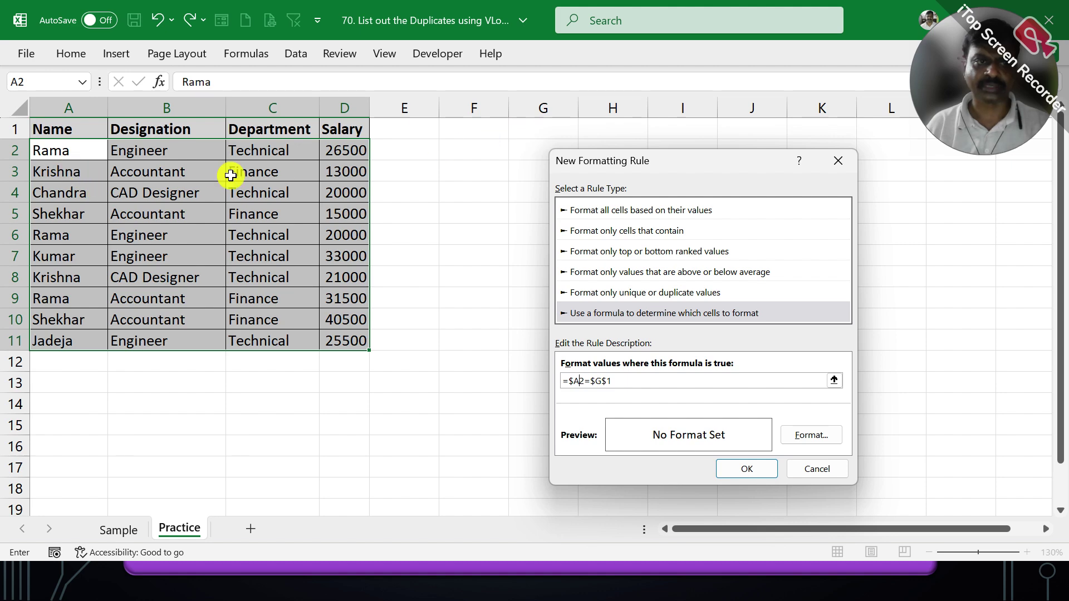
Step: Give the formatting rule a light green fill and apply it to the table rows
{"action": "left_click", "coordinate": [805, 432]}
{"action": "left_click", "coordinate": [662, 275]}
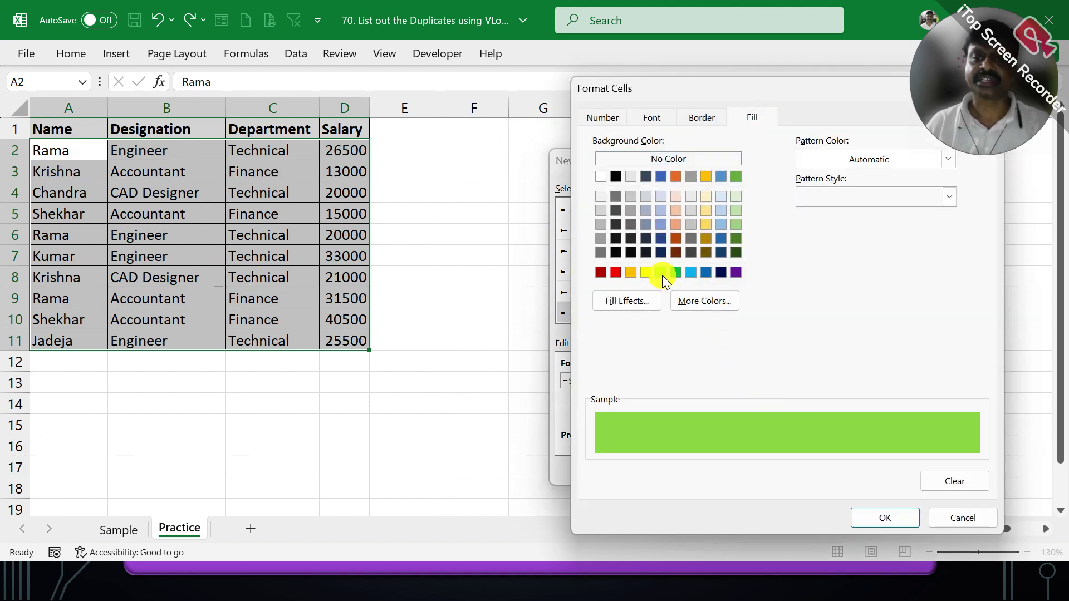
{"action": "left_click", "coordinate": [867, 518]}
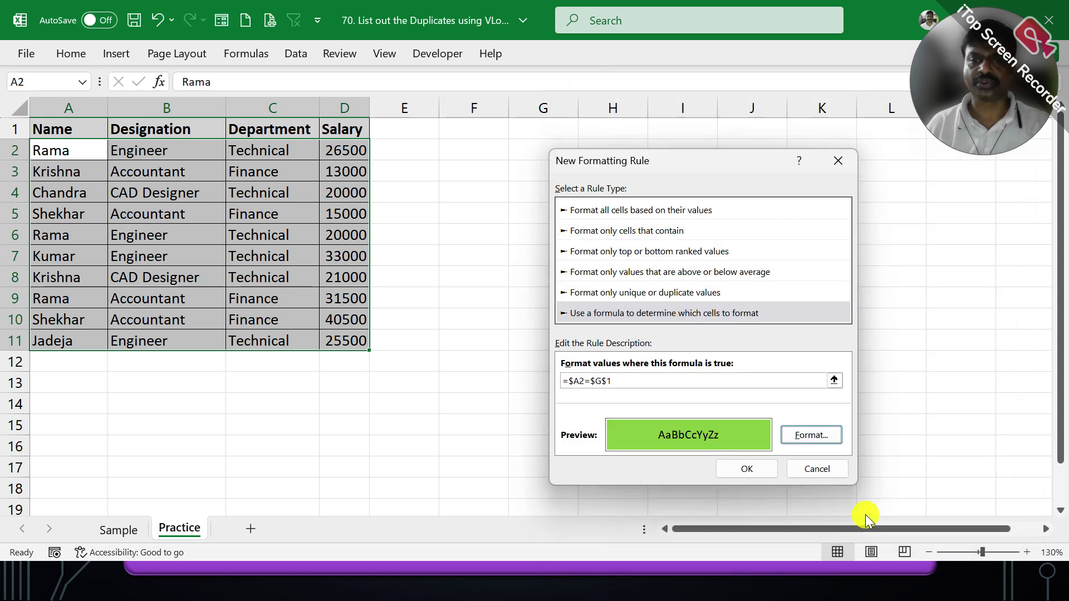
{"action": "left_click", "coordinate": [757, 469]}
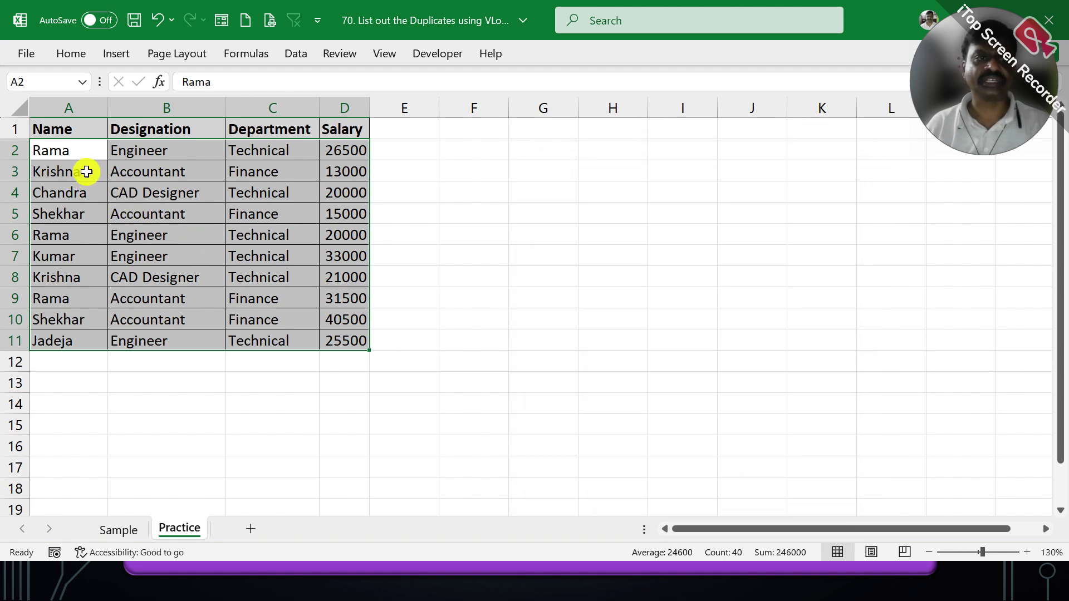
Step: Copy the name in cell A2 into cell G1 to test the row highlighting
{"action": "left_click", "coordinate": [528, 131]}
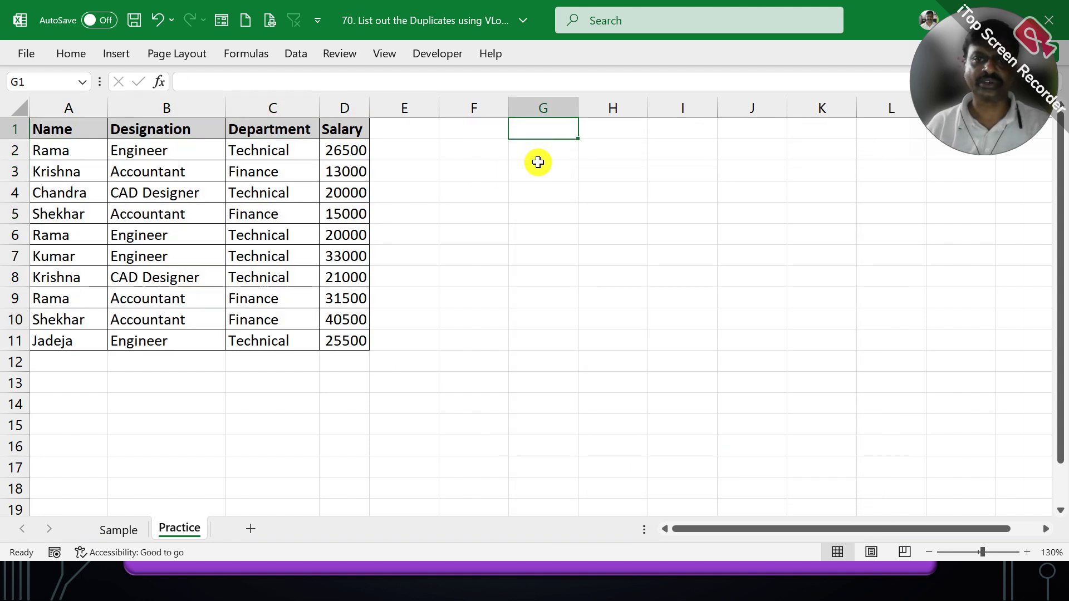
{"action": "left_click", "coordinate": [81, 149]}
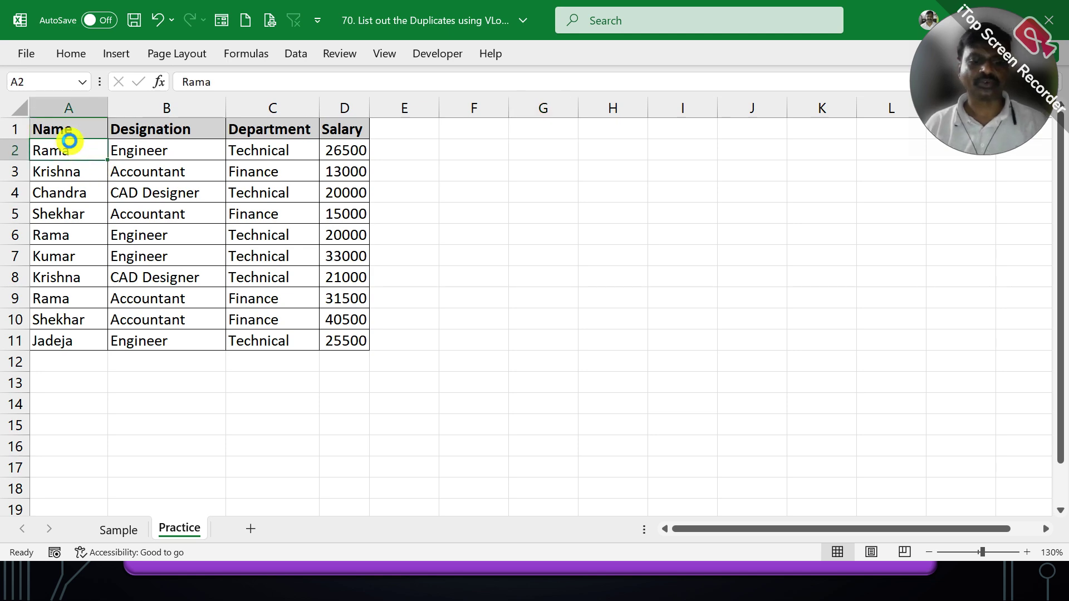
{"action": "key", "text": "ctrl+c"}
{"action": "left_click", "coordinate": [528, 124]}
{"action": "key", "text": "ctrl+v"}
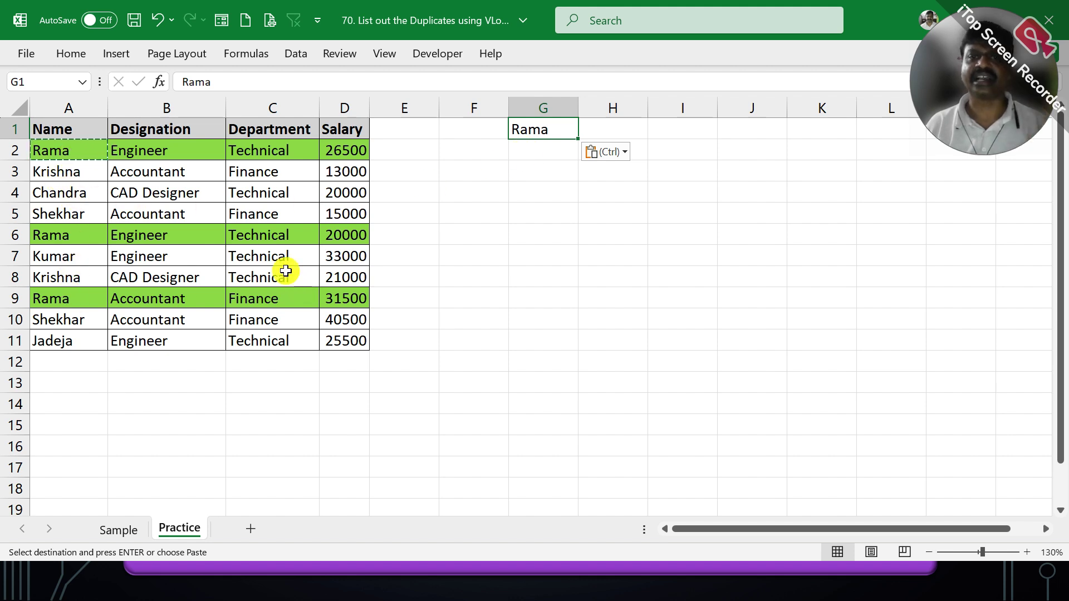
Step: Replace the test name in cell G1 with a copy of the name in A3
{"action": "left_click", "coordinate": [83, 173]}
{"action": "key", "text": "ctrl+c"}
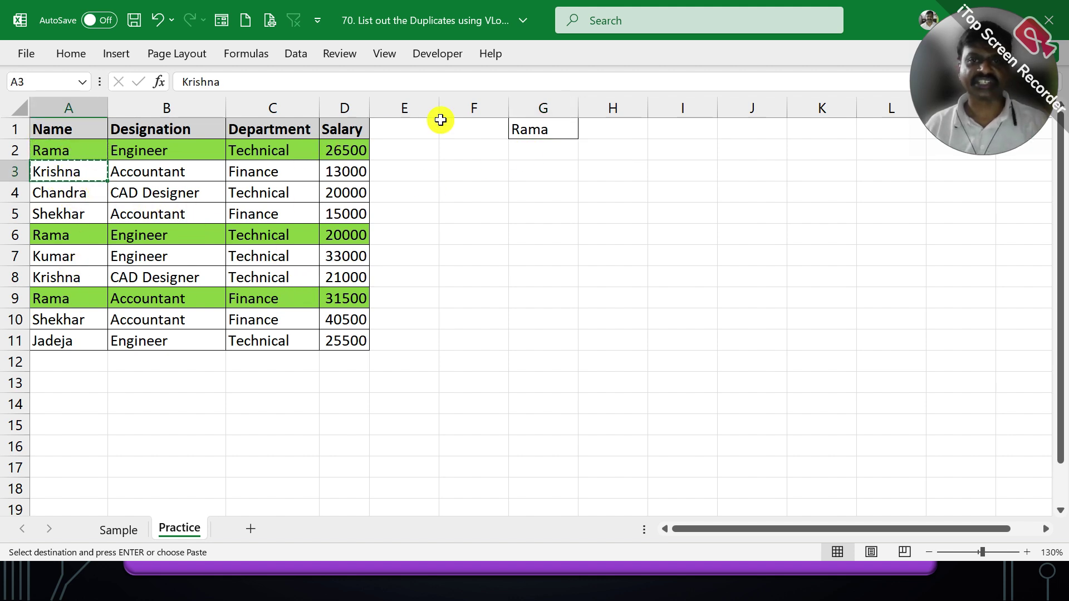
{"action": "left_click", "coordinate": [521, 127]}
{"action": "key", "text": "ctrl+v"}
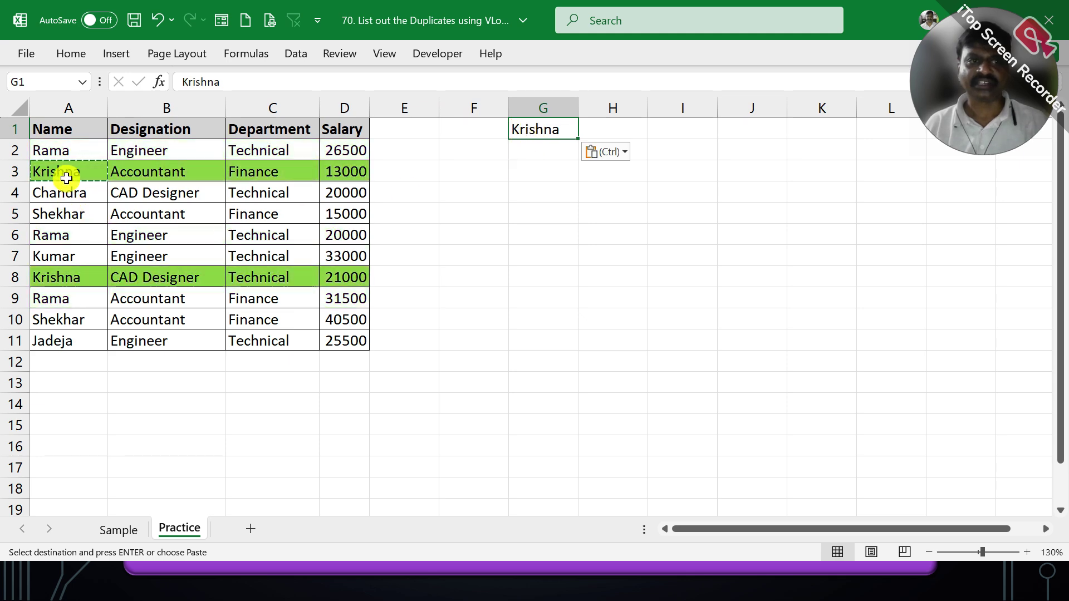
Step: Copy the name in cell A4 over the test name in G1
{"action": "left_click", "coordinate": [79, 196]}
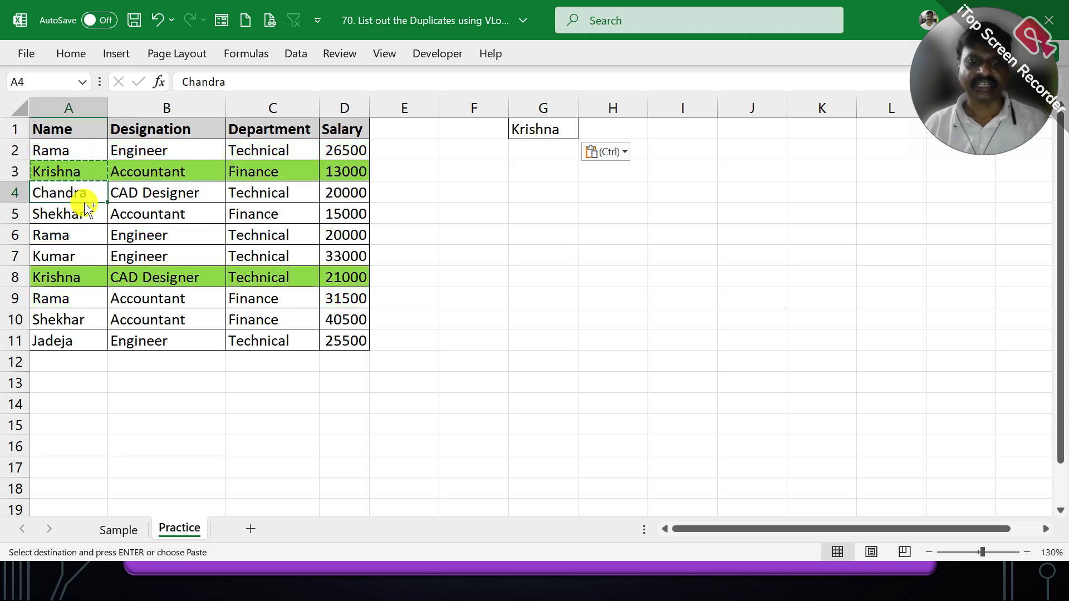
{"action": "key", "text": "ctrl+c"}
{"action": "left_click", "coordinate": [526, 127]}
{"action": "key", "text": "ctrl+v"}
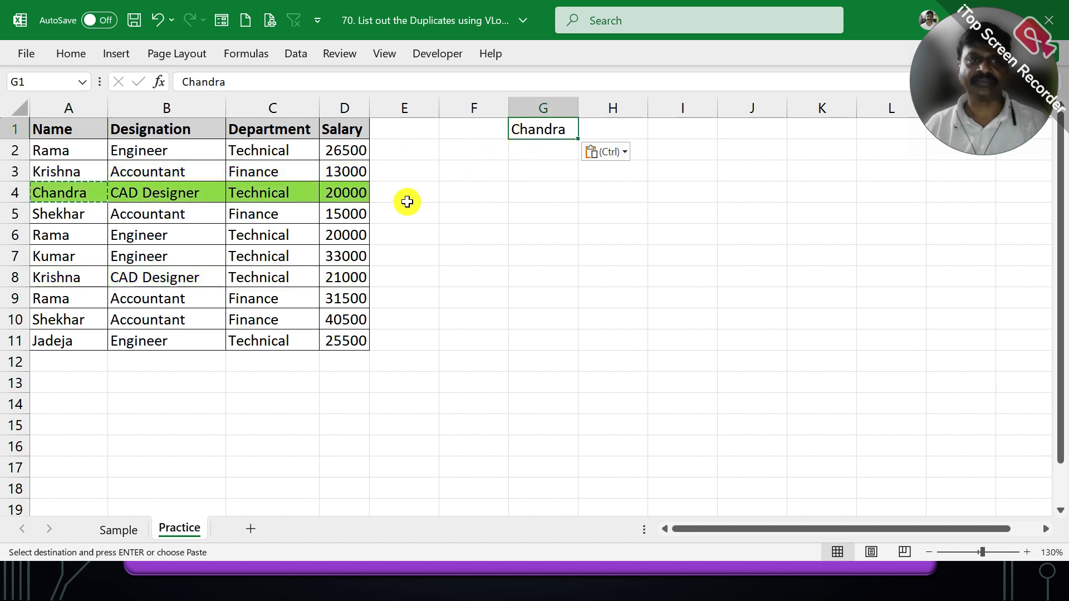
Step: Copy the name in cell A5 into cell G1 as the lookup name
{"action": "left_click", "coordinate": [66, 214]}
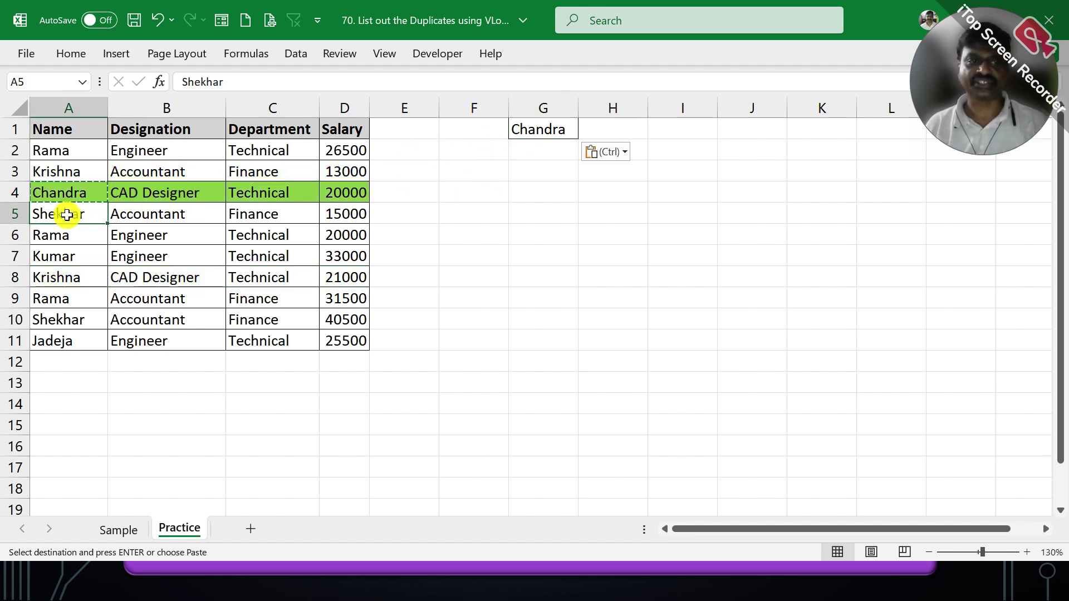
{"action": "key", "text": "ctrl+c"}
{"action": "left_click", "coordinate": [527, 127]}
{"action": "key", "text": "ctrl+v"}
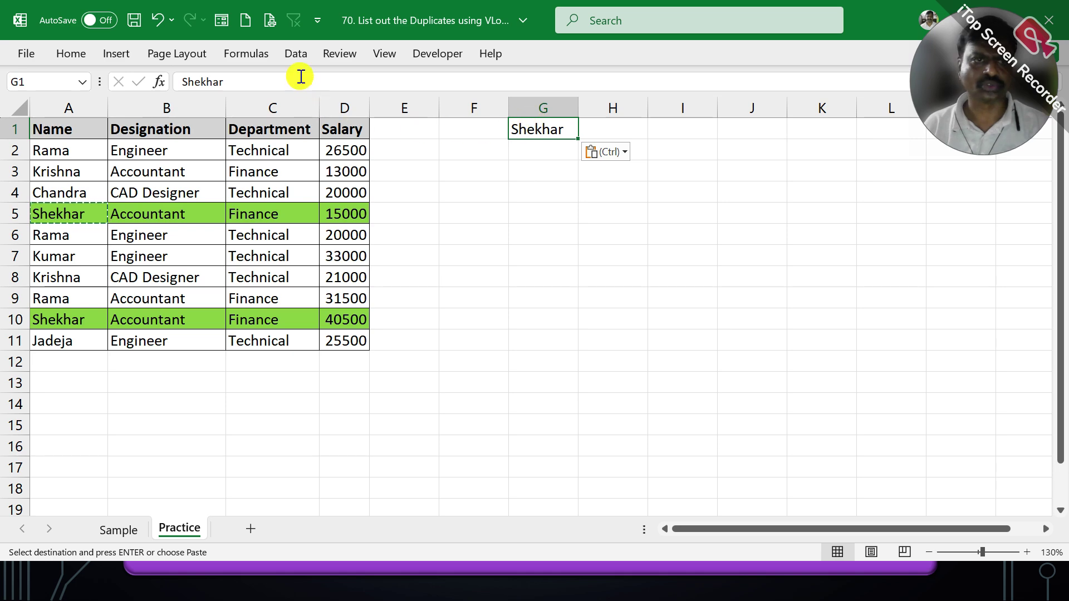
{"action": "left_click", "coordinate": [305, 55]}
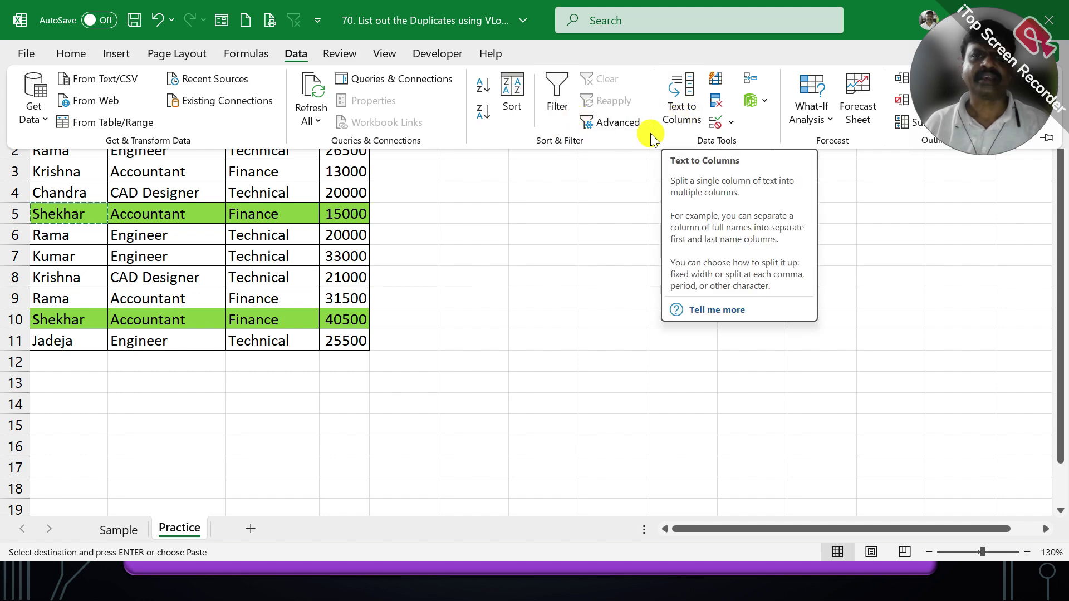
{"action": "left_click", "coordinate": [302, 55]}
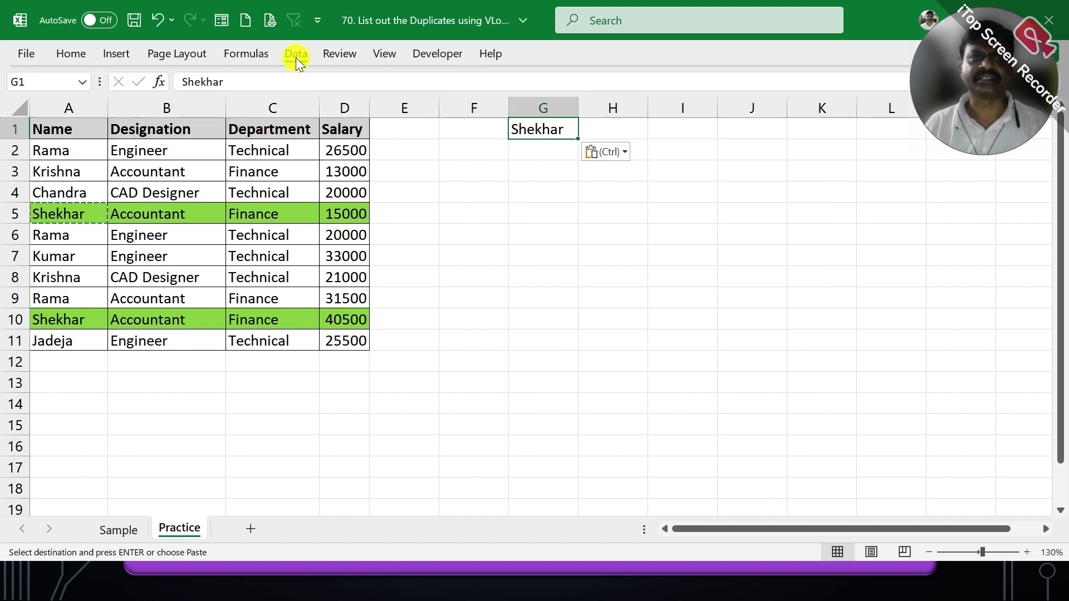
{"action": "left_click", "coordinate": [296, 57]}
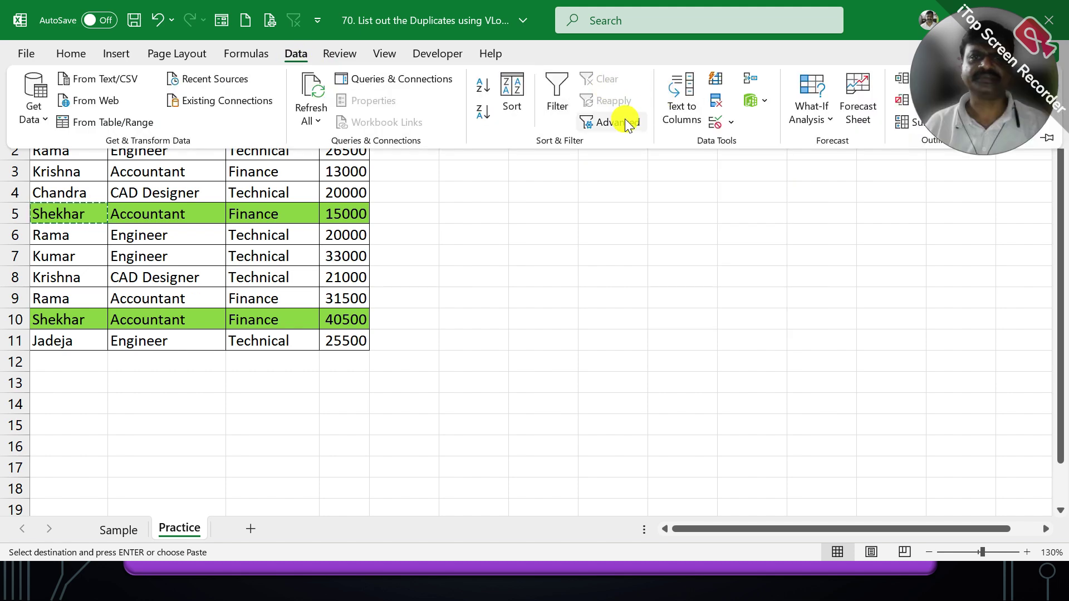
{"action": "left_click", "coordinate": [730, 126]}
{"action": "left_click", "coordinate": [750, 146]}
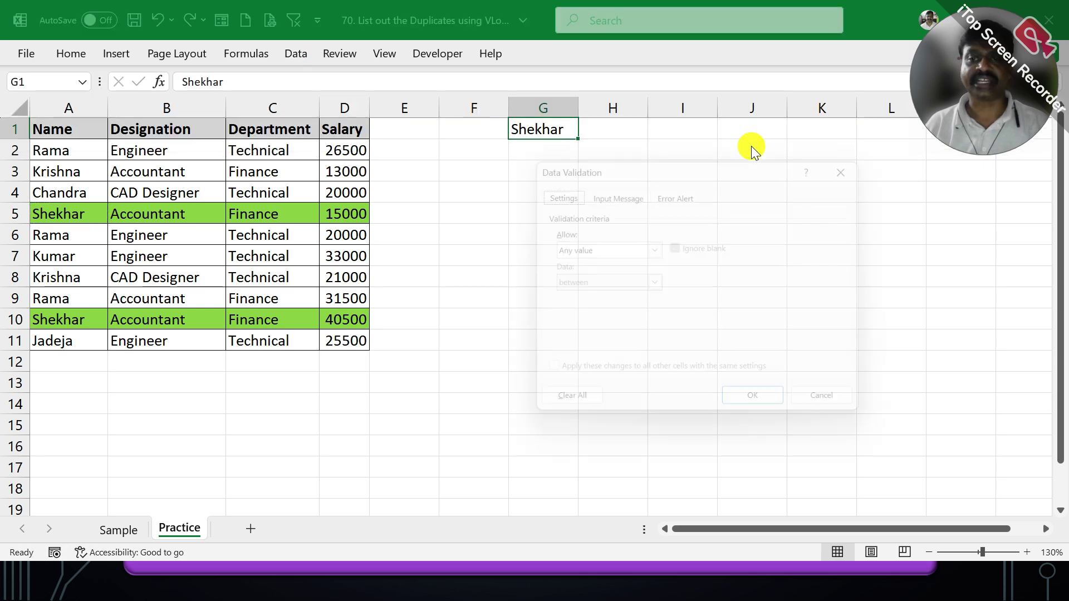
{"action": "left_click", "coordinate": [581, 248]}
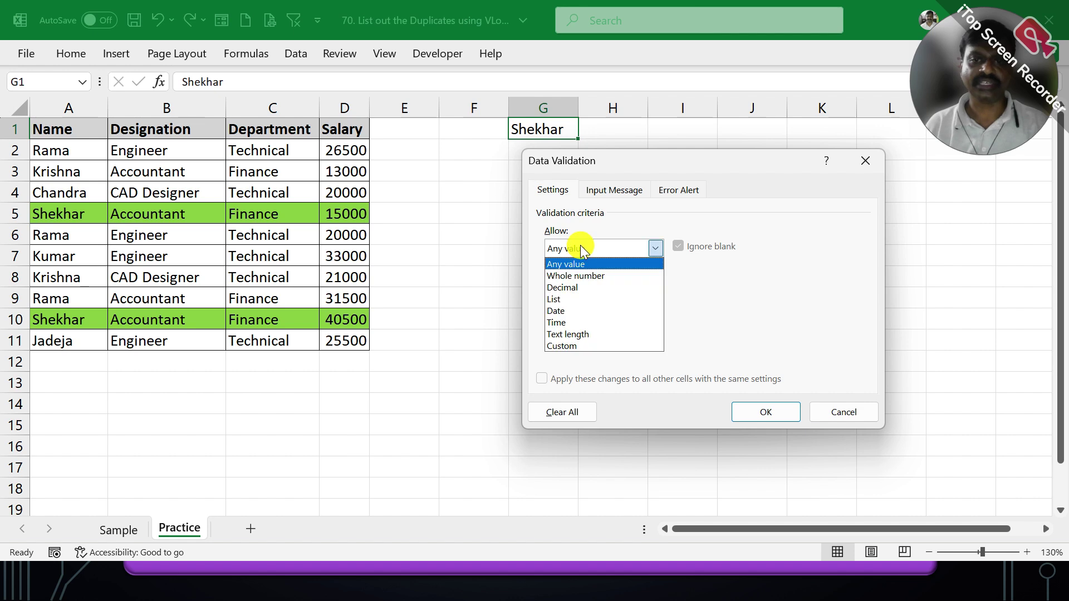
{"action": "left_click", "coordinate": [556, 299]}
{"action": "left_click", "coordinate": [557, 319]}
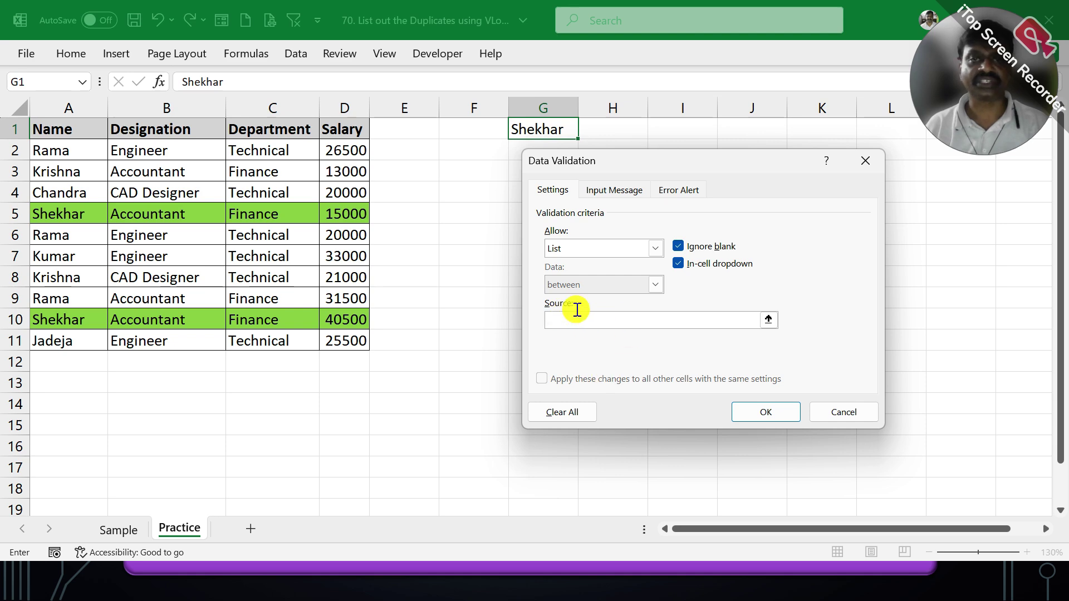
{"action": "left_click", "coordinate": [867, 412]}
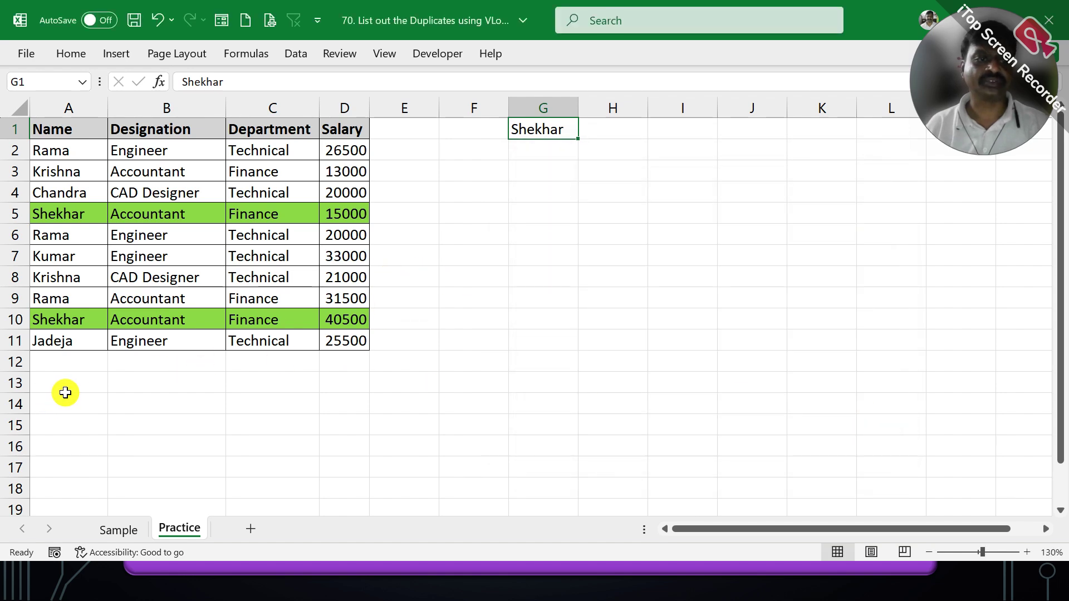
Step: Insert a blank column before the Name column on the Practice sheet
{"action": "left_click", "coordinate": [65, 379]}
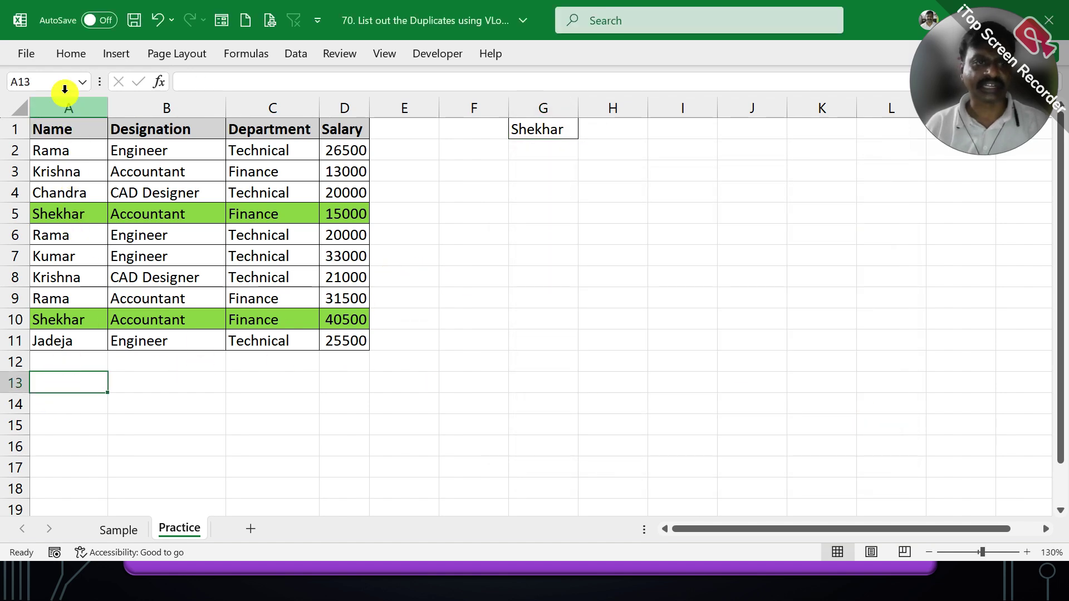
{"action": "left_click", "coordinate": [65, 92]}
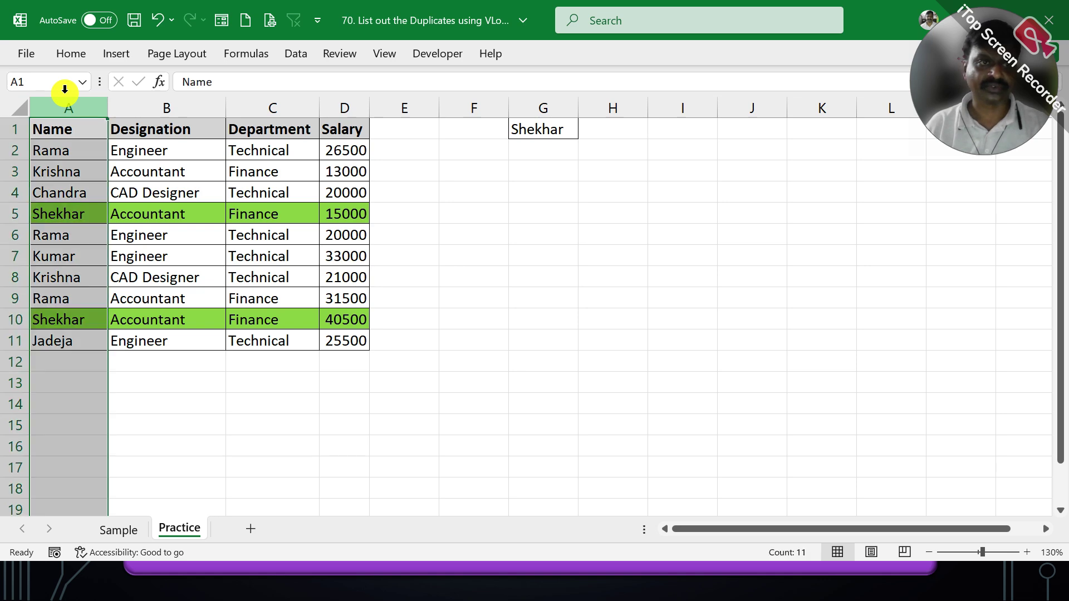
{"action": "right_click", "coordinate": [75, 109]}
{"action": "left_click", "coordinate": [120, 276]}
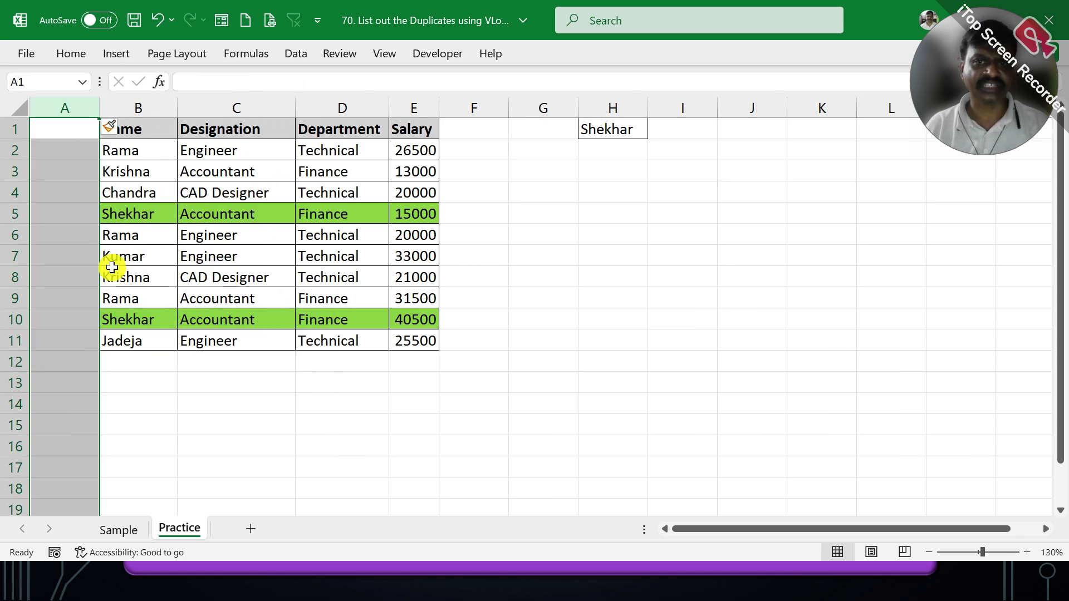
Step: Enter the heading UNIQUE NAMES in cell A1 of the new column
{"action": "left_click", "coordinate": [65, 189]}
{"action": "left_click", "coordinate": [64, 127]}
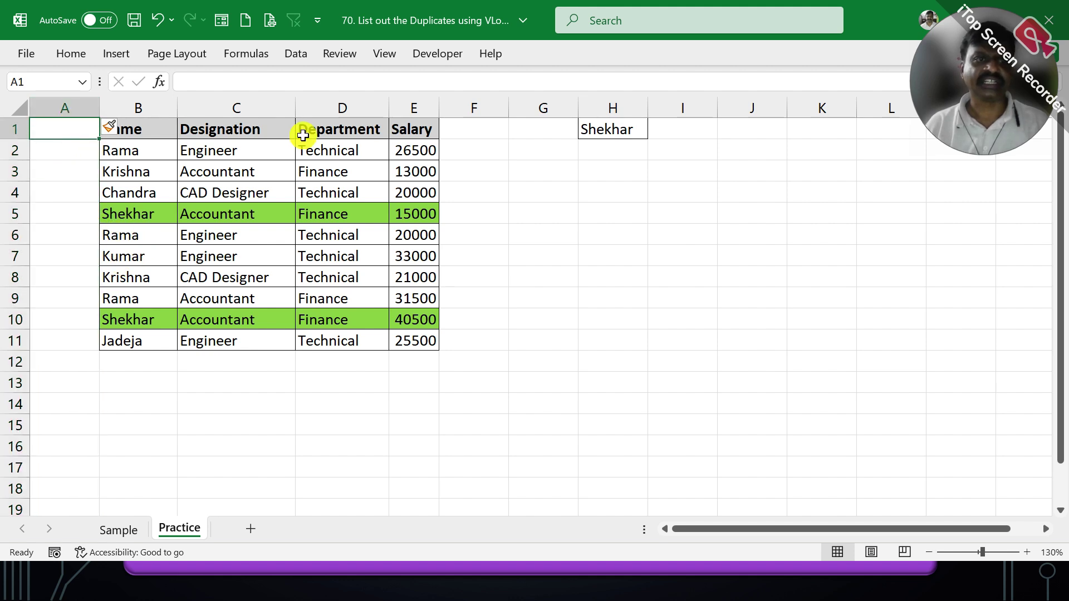
{"action": "type", "text": "u"}
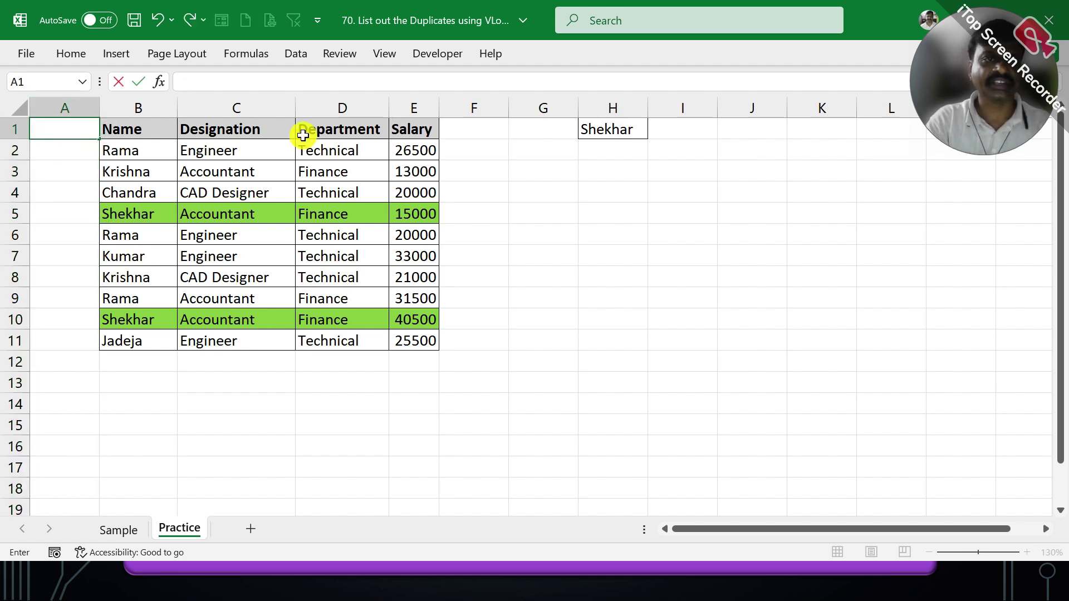
{"action": "type", "text": "NIQUE NAMES"}
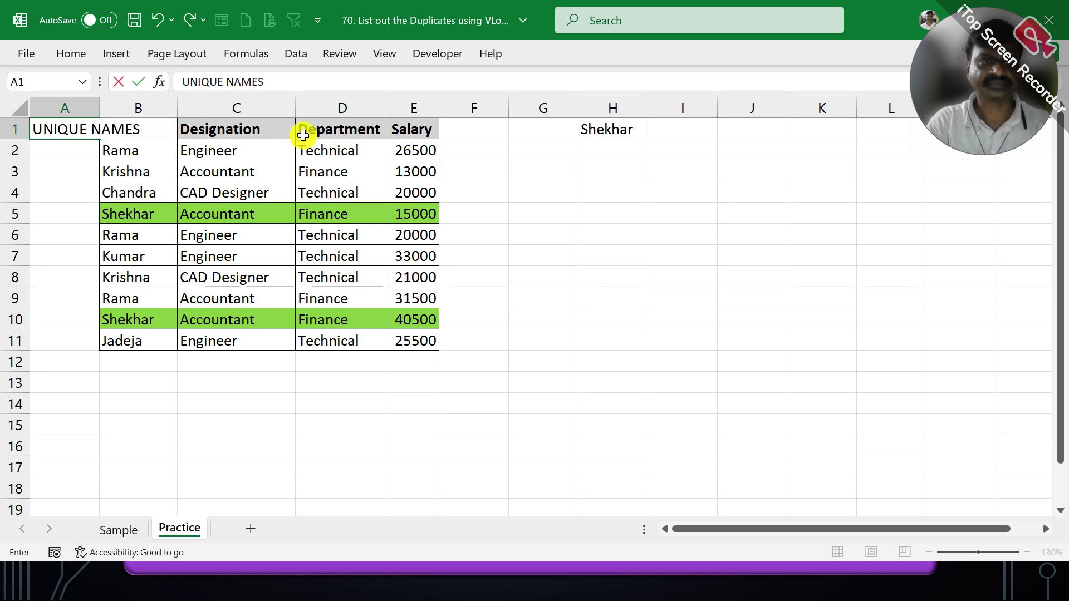
{"action": "key", "text": "Return"}
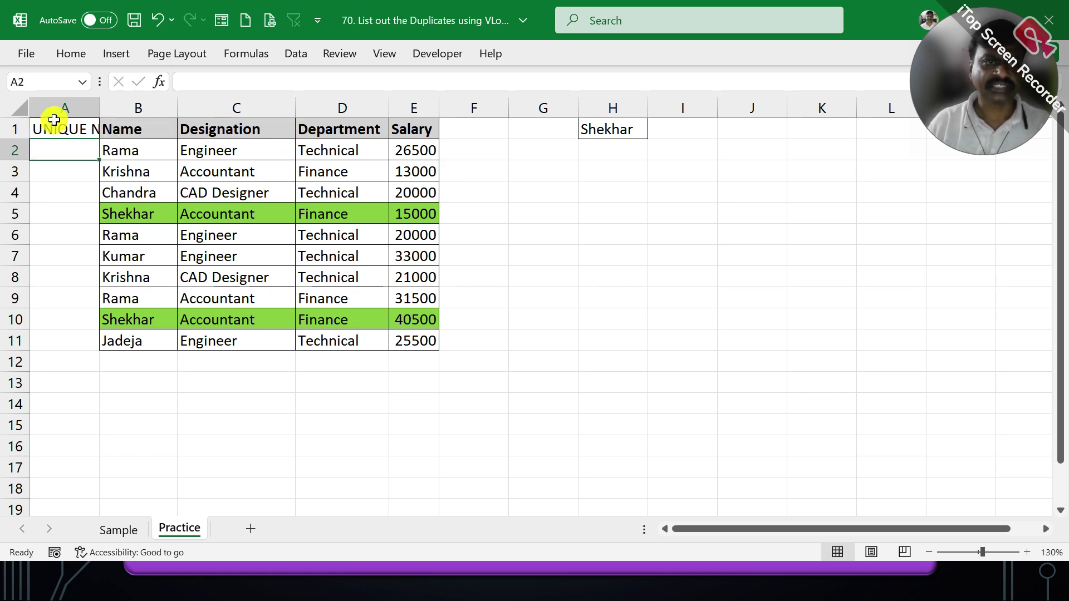
Step: Format the heading in cell A1 with the Shrink to fit text control
{"action": "left_click", "coordinate": [55, 128]}
{"action": "left_click", "coordinate": [70, 54]}
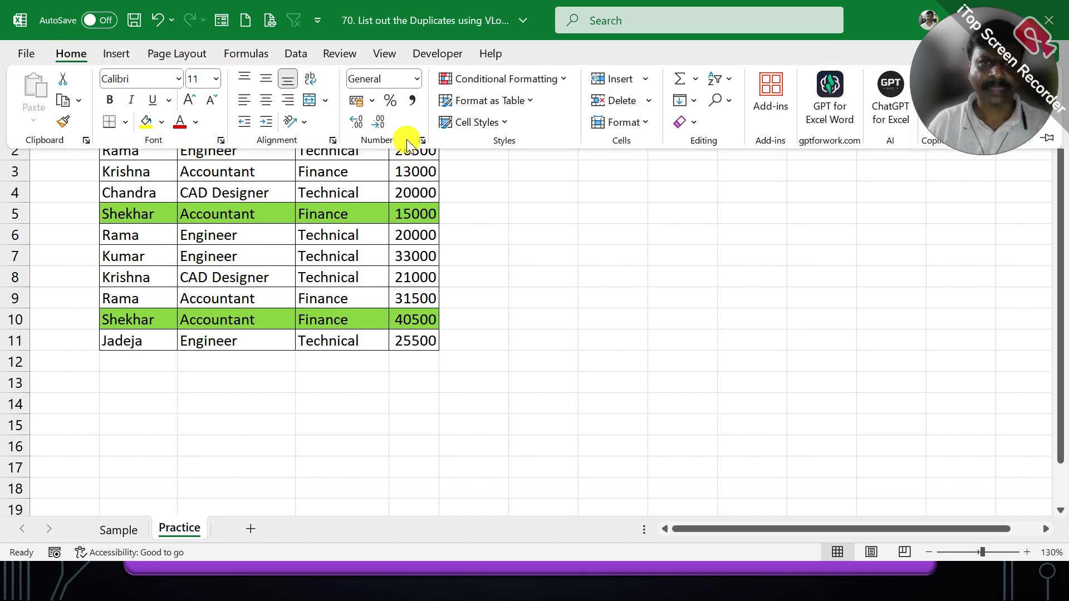
{"action": "left_click", "coordinate": [421, 142]}
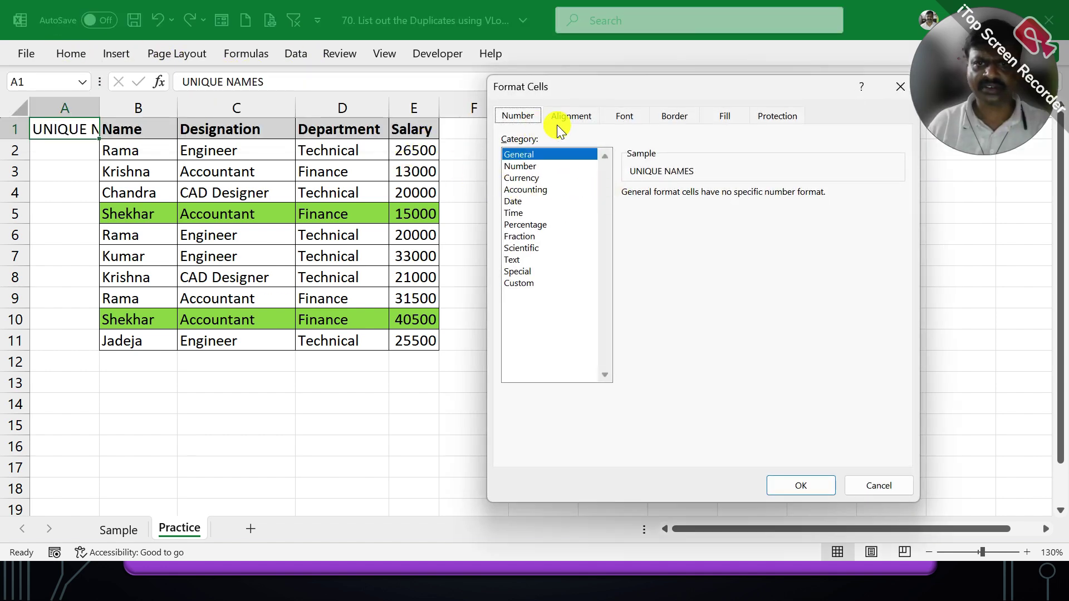
{"action": "left_click", "coordinate": [570, 115]}
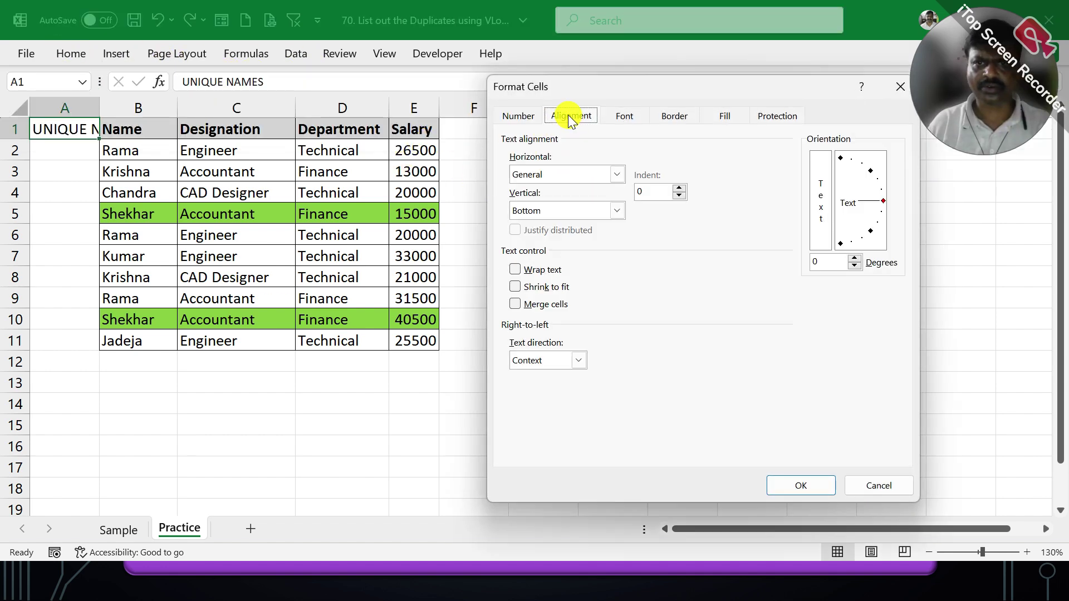
{"action": "left_click", "coordinate": [545, 289]}
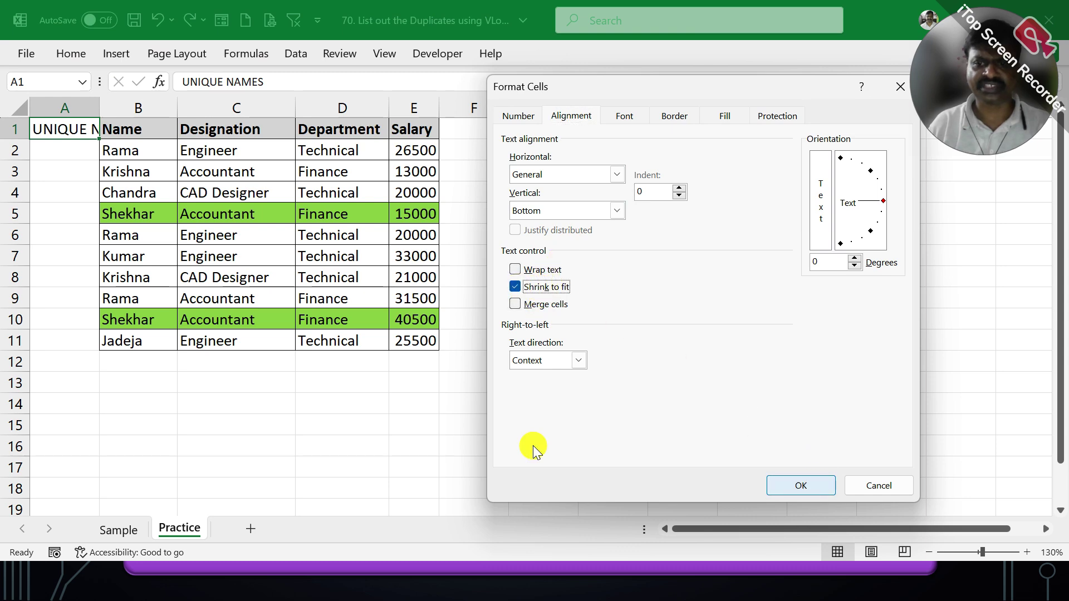
{"action": "left_click", "coordinate": [804, 481]}
Step: Enter the formula =UNIQUE(B1:B11) in cell A2 to extract the distinct entries of the Name column
{"action": "left_click", "coordinate": [68, 144]}
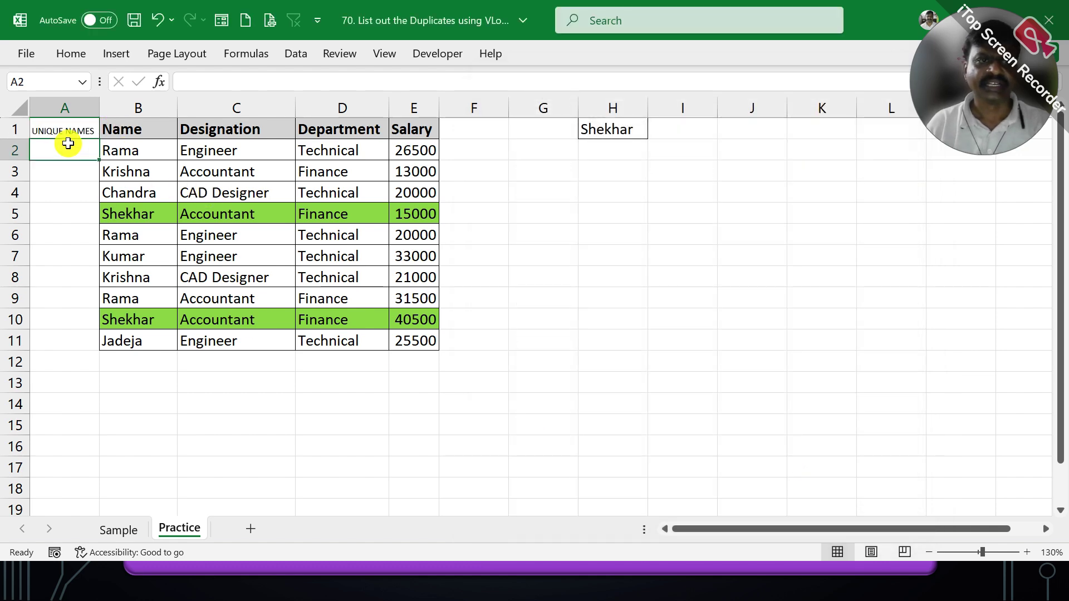
{"action": "type", "text": "="}
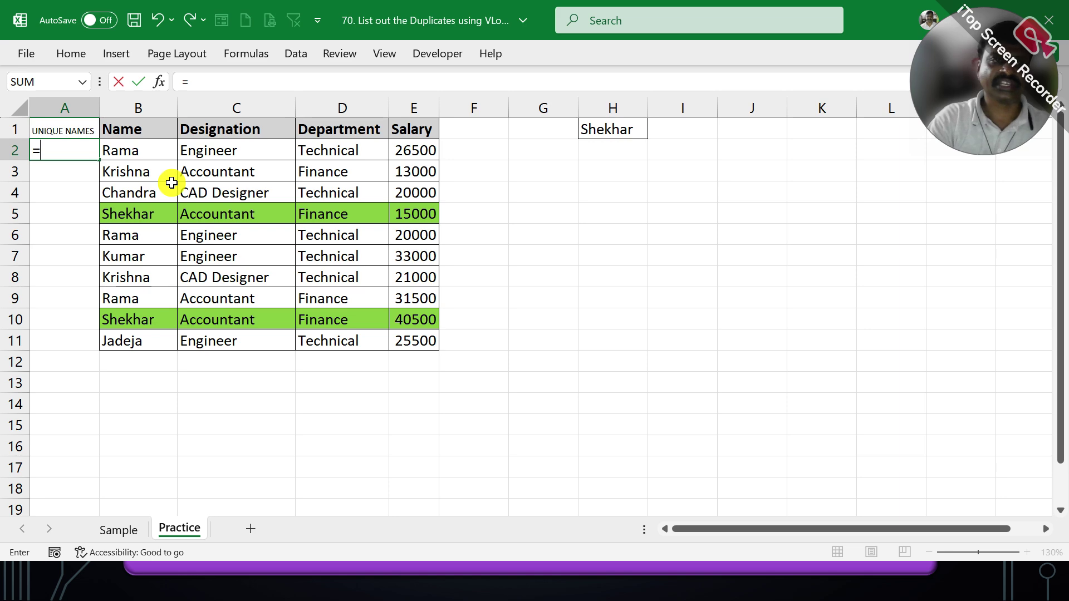
{"action": "type", "text": "UNIQUE"}
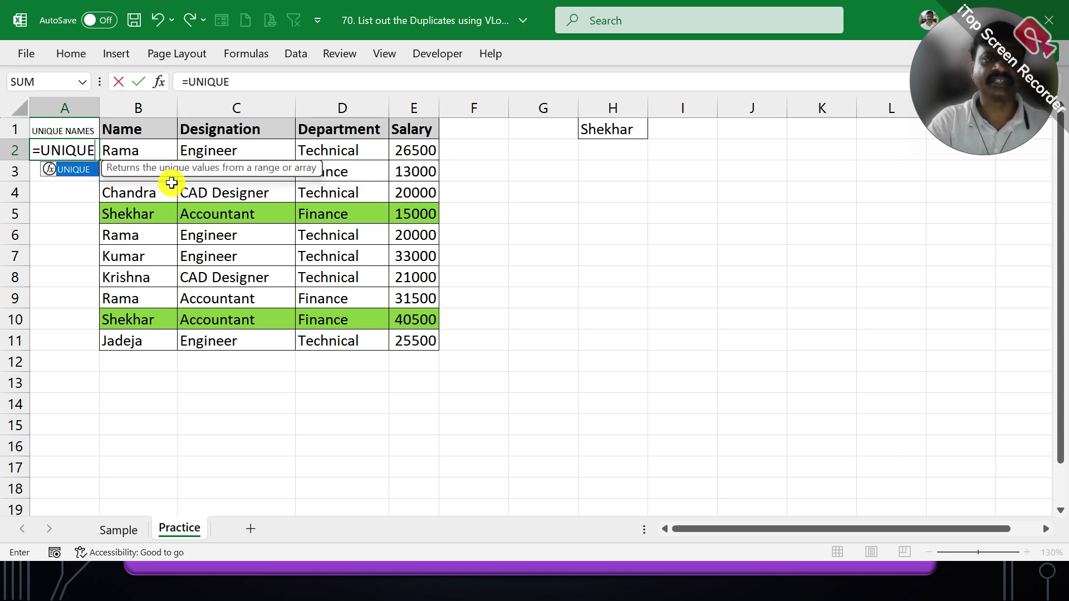
{"action": "type", "text": "("}
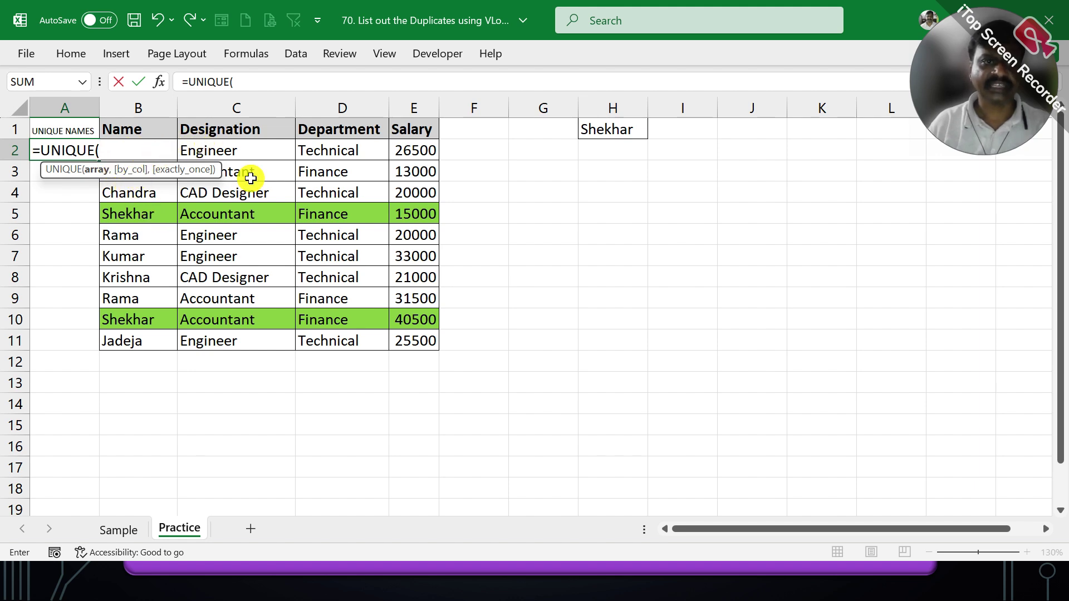
{"action": "type", "text": "B"}
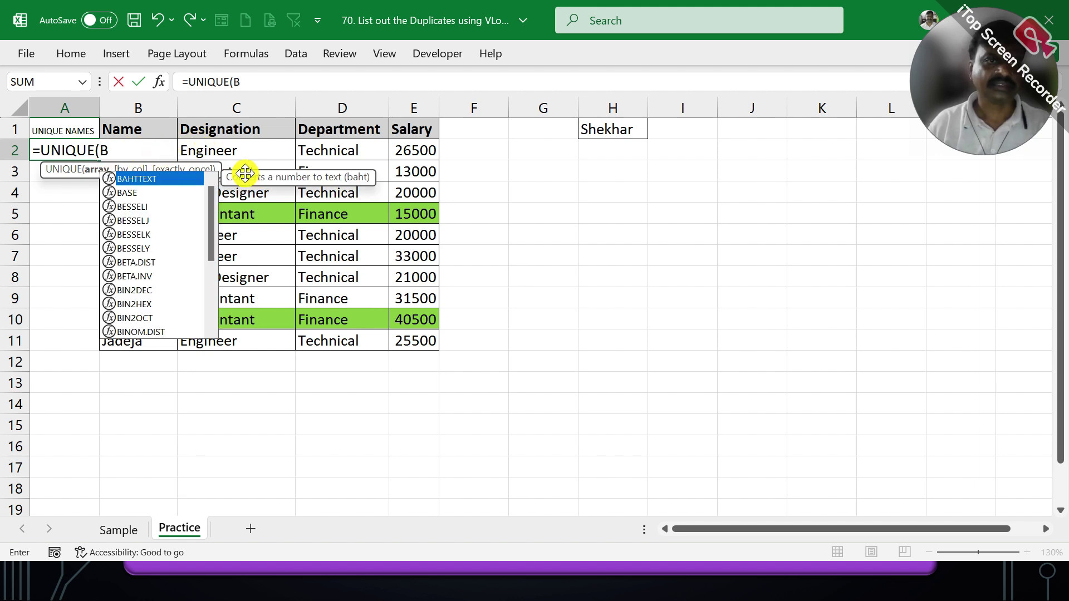
{"action": "type", "text": "1:"}
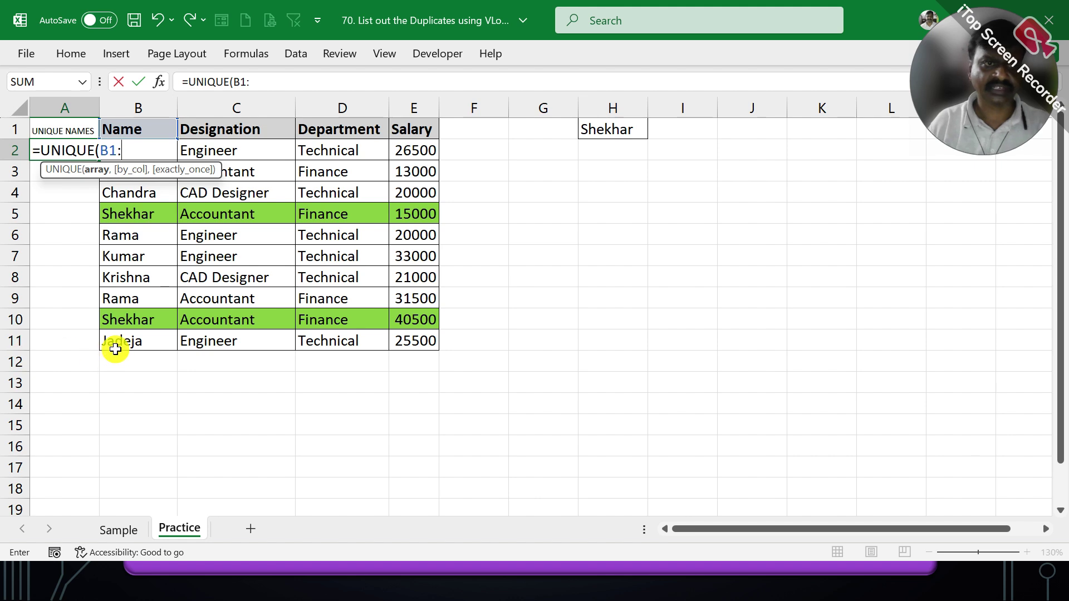
{"action": "left_click", "coordinate": [131, 337]}
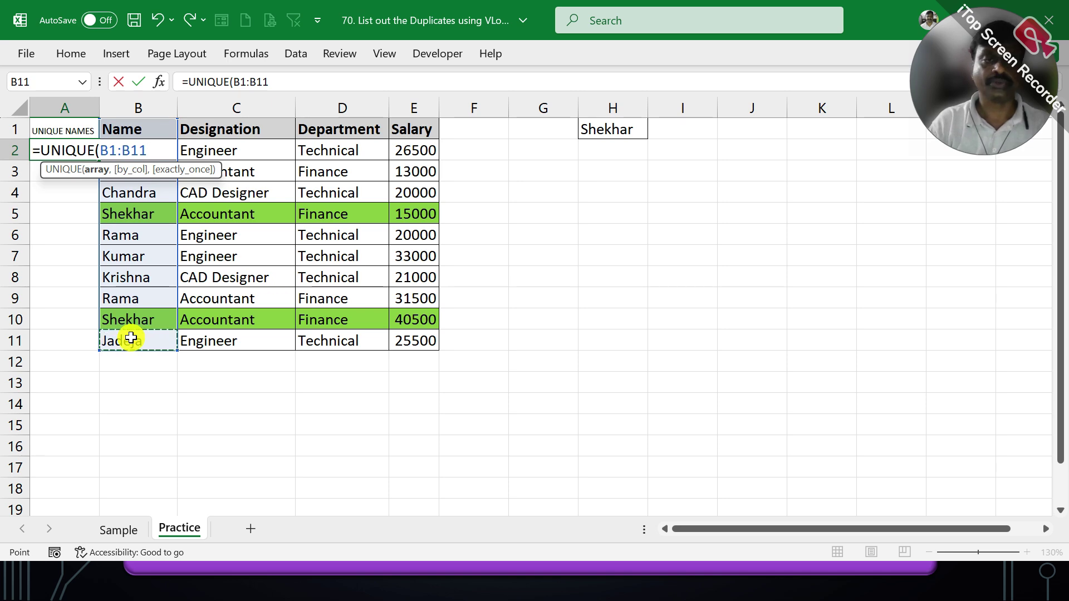
{"action": "key", "text": "Return"}
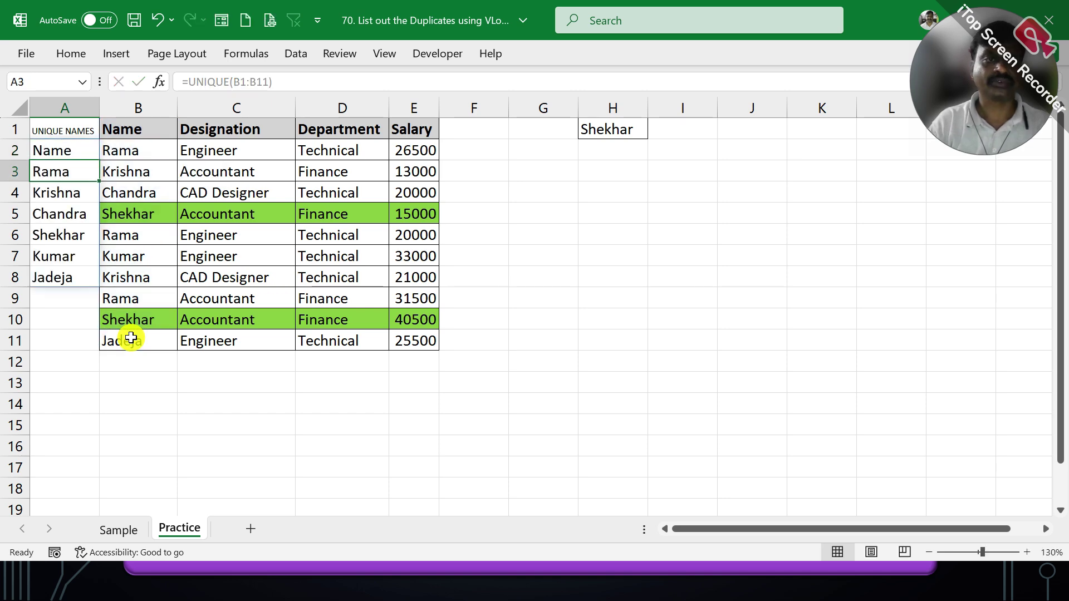
Step: Correct the formula in A2 to =UNIQUE(B2:B11) so that the header row is excluded
{"action": "left_click", "coordinate": [71, 143]}
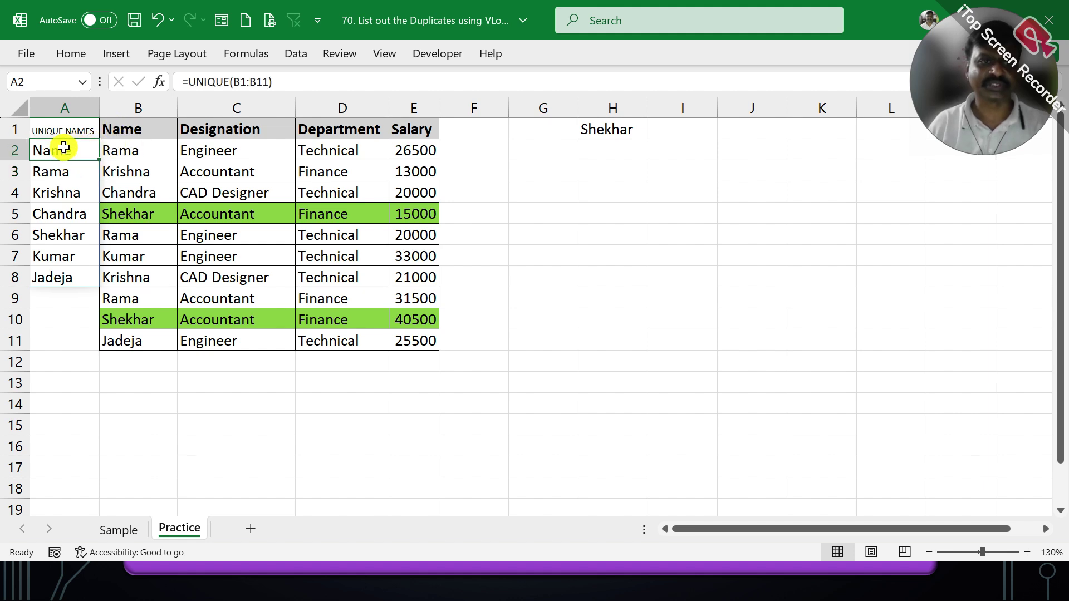
{"action": "double_click", "coordinate": [66, 145]}
{"action": "left_click", "coordinate": [117, 147]}
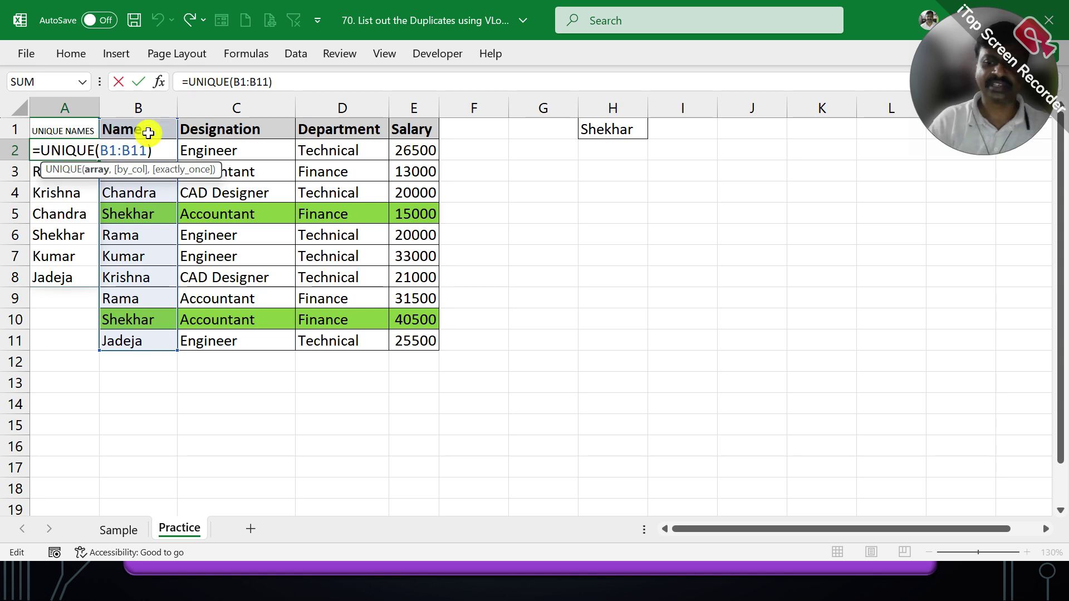
{"action": "key", "text": "BackSpace"}
{"action": "key", "text": "Return"}
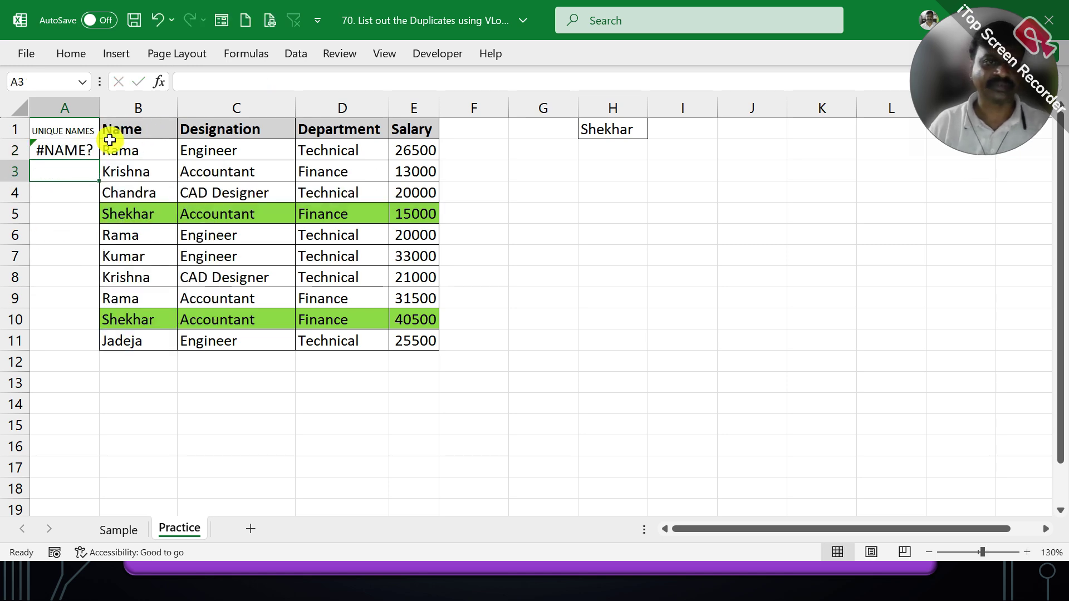
{"action": "double_click", "coordinate": [64, 146]}
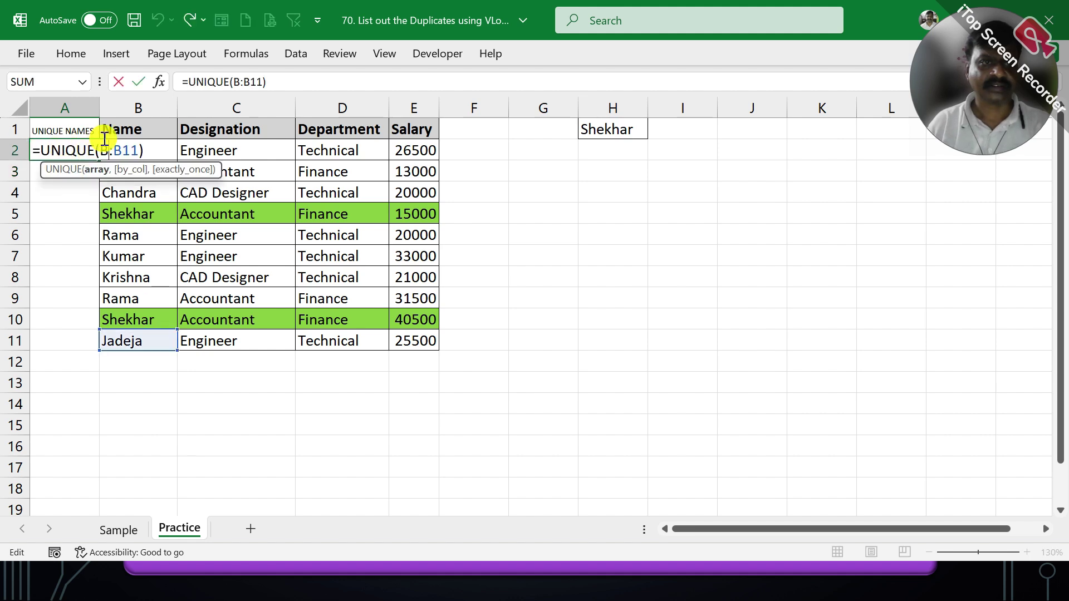
{"action": "type", "text": "2"}
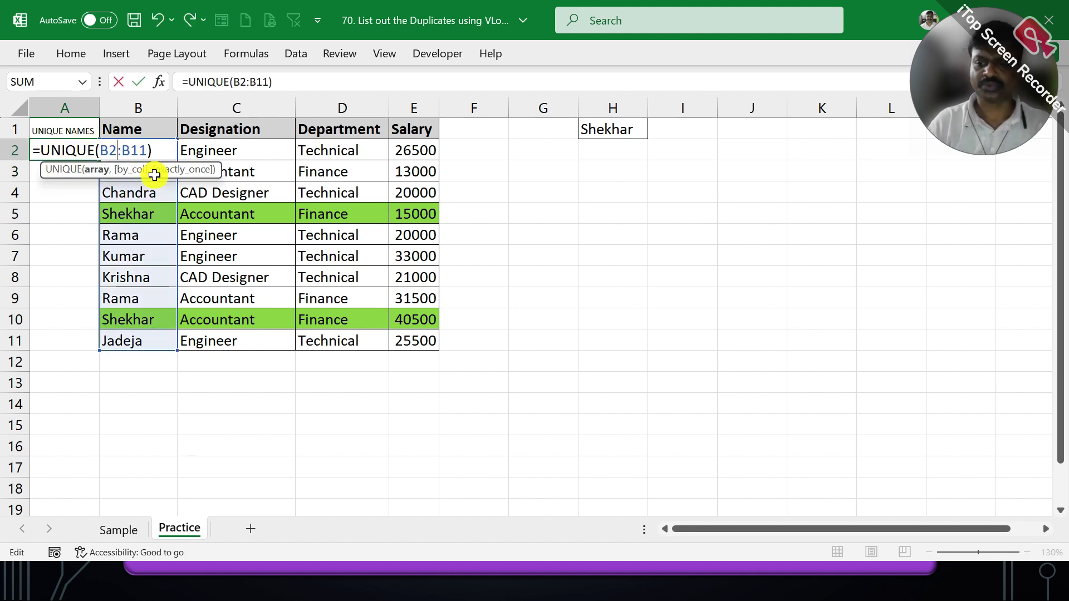
{"action": "key", "text": "Return"}
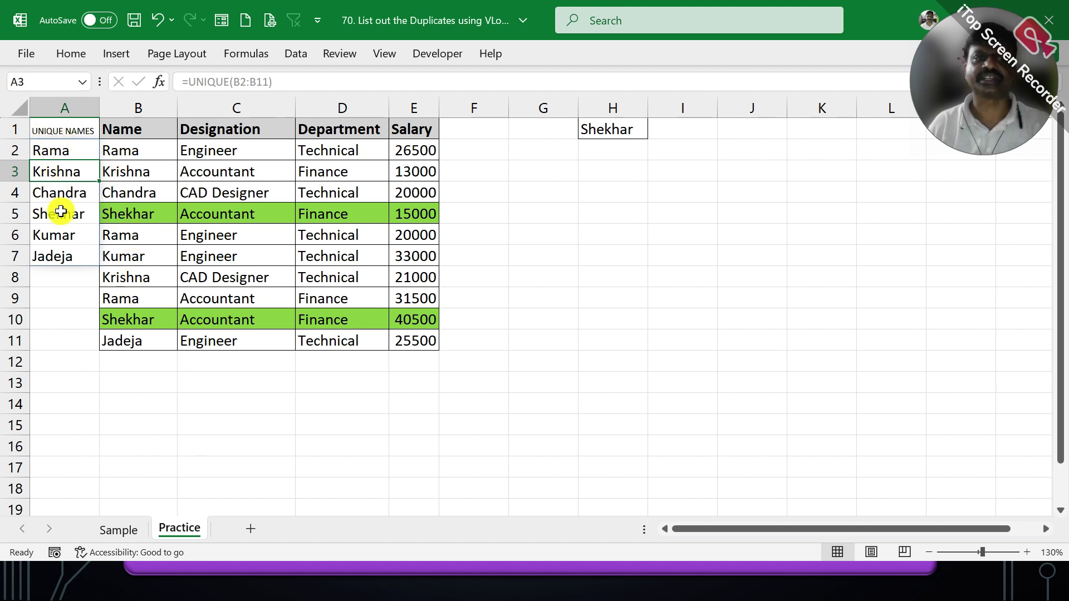
Step: Add a List data validation to cell H1 with the unique names =$A$2:$A$7 as its source
{"action": "left_click_drag", "start_coordinate": [77, 153], "coordinate": [76, 246]}
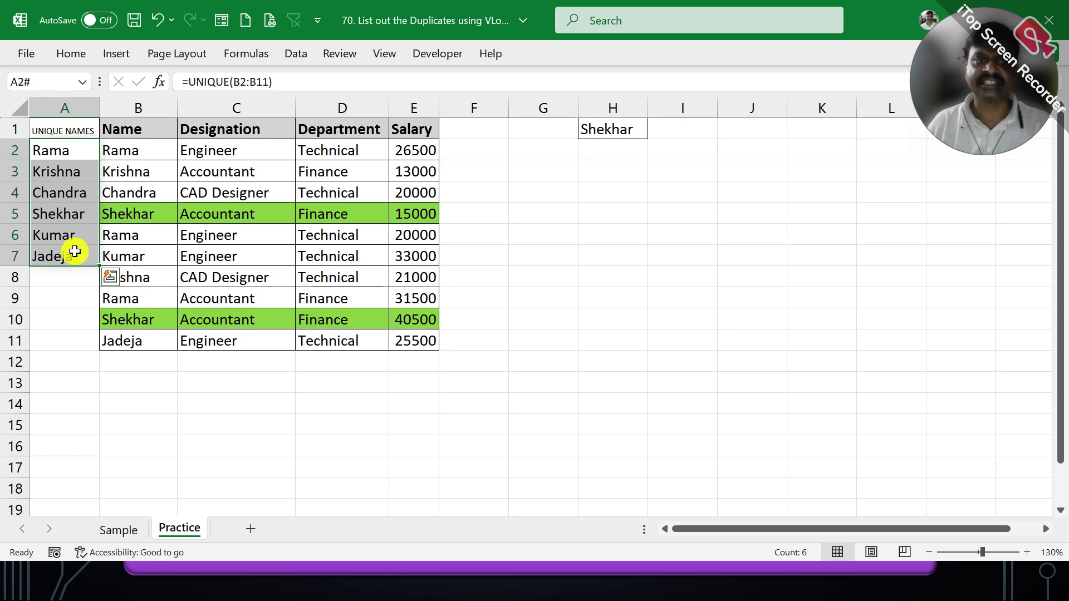
{"action": "left_click", "coordinate": [601, 127]}
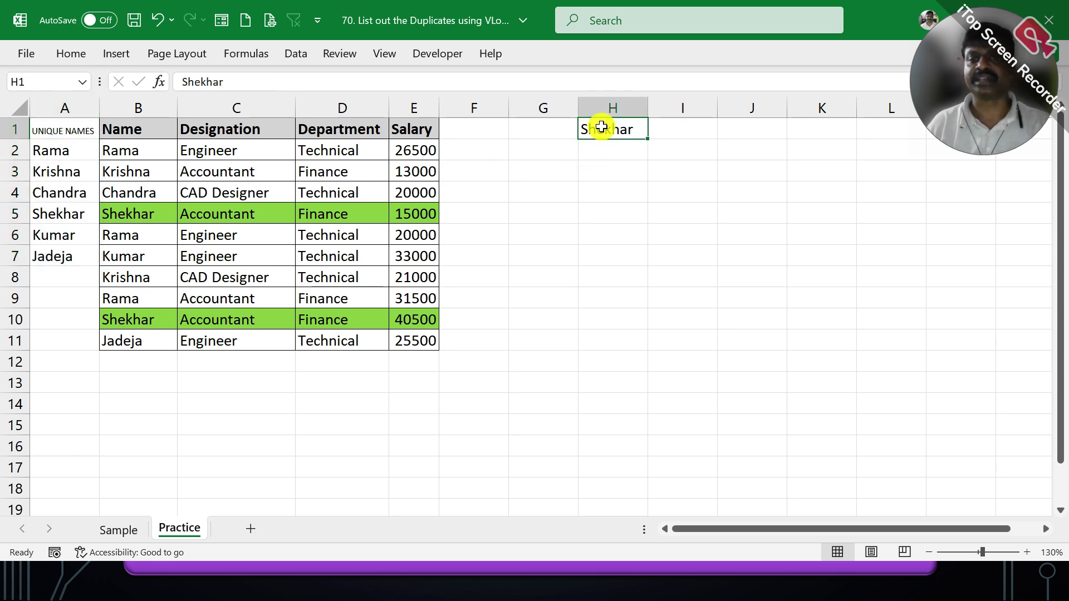
{"action": "double_click", "coordinate": [606, 128]}
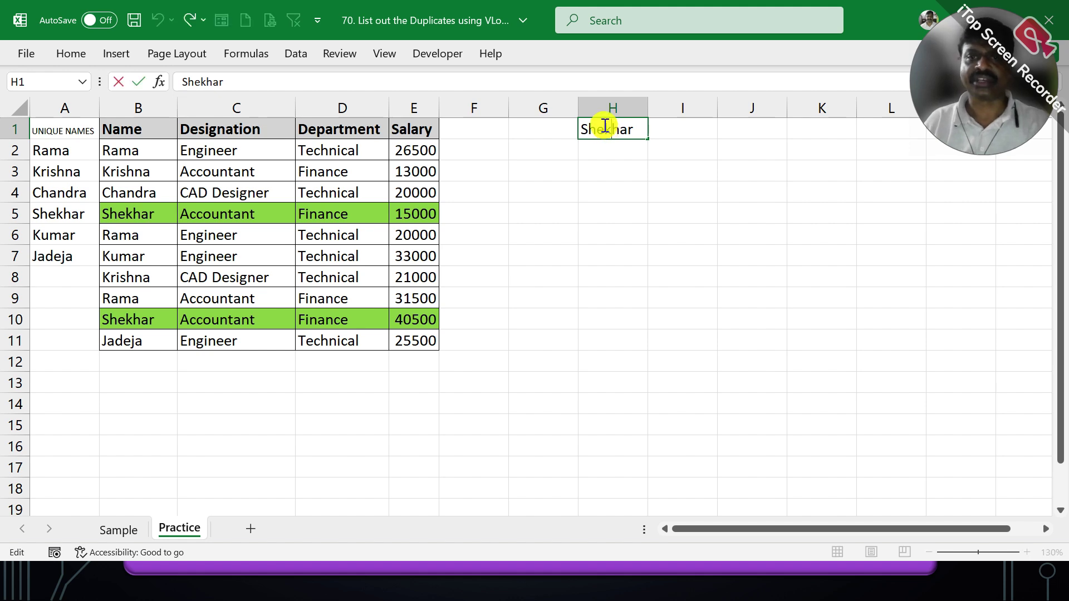
{"action": "left_click", "coordinate": [654, 158]}
{"action": "left_click", "coordinate": [627, 132]}
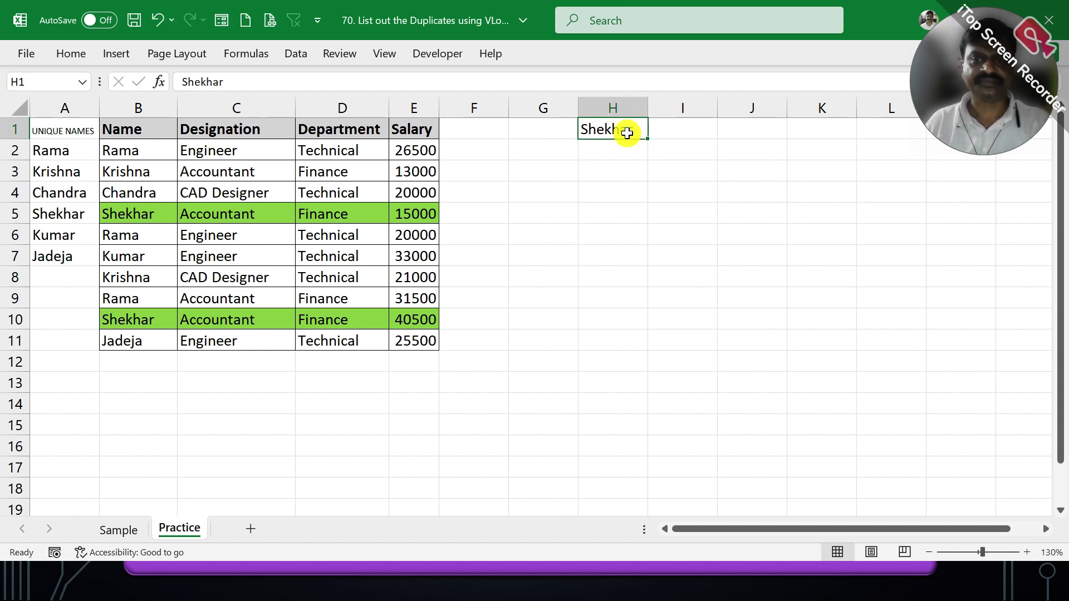
{"action": "left_click", "coordinate": [296, 54]}
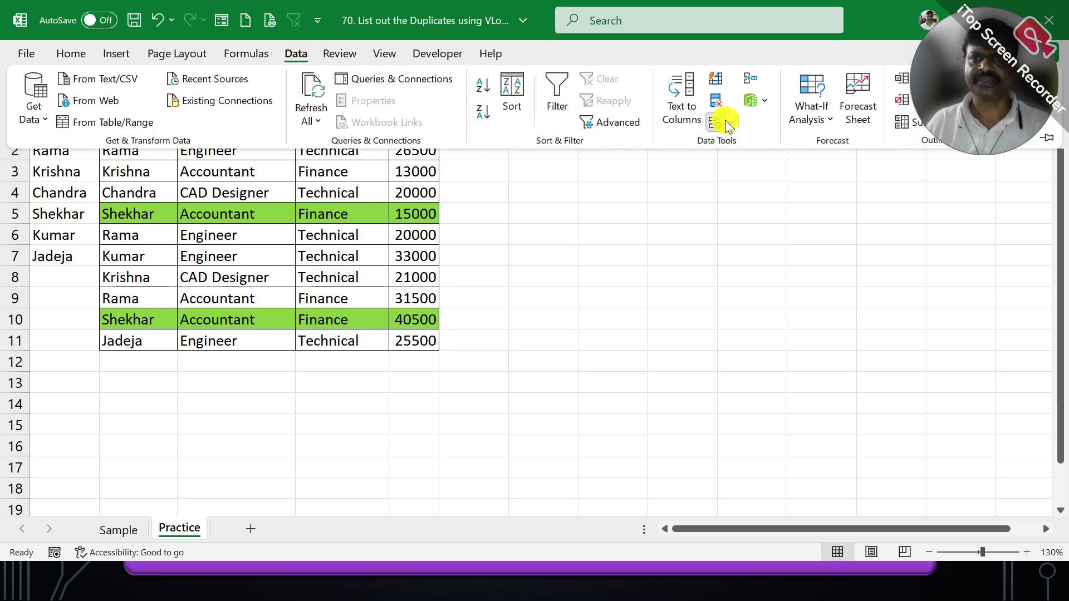
{"action": "left_click", "coordinate": [715, 122]}
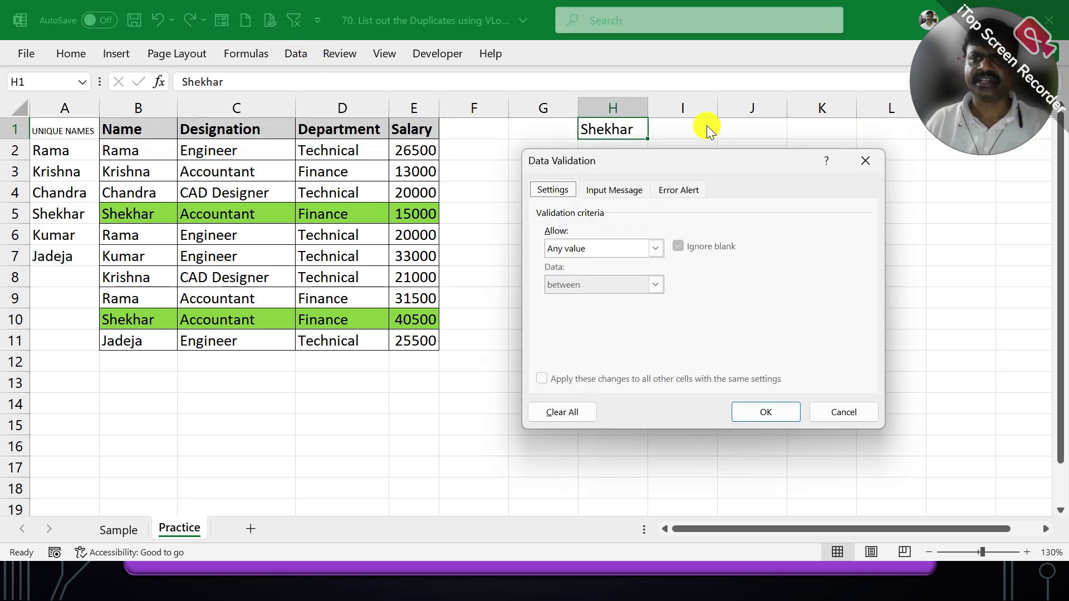
{"action": "left_click", "coordinate": [608, 256]}
{"action": "left_click", "coordinate": [593, 296]}
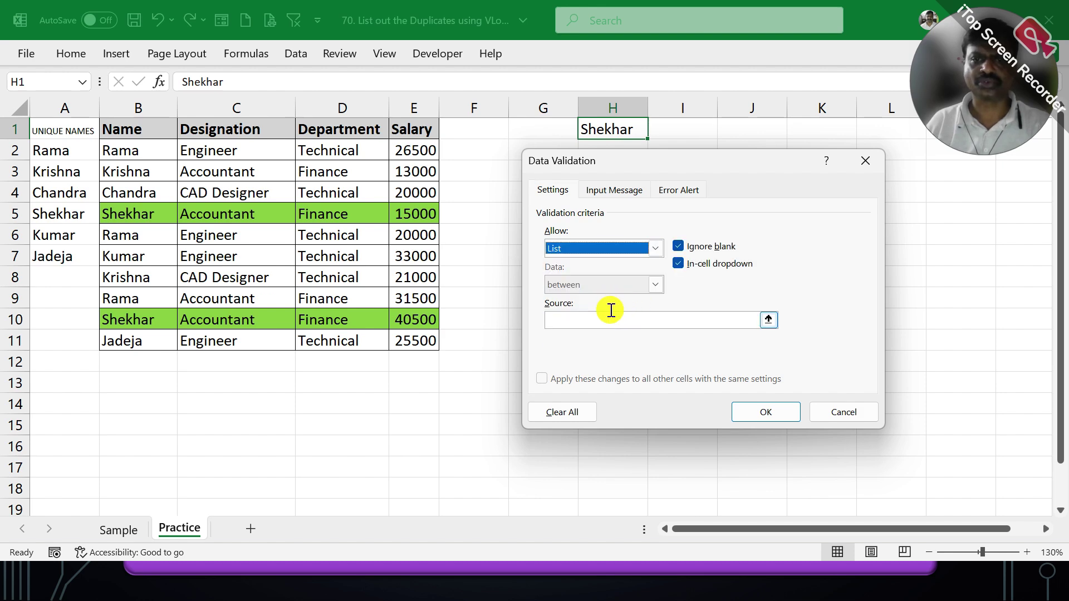
{"action": "left_click", "coordinate": [611, 315]}
{"action": "left_click_drag", "start_coordinate": [88, 148], "coordinate": [88, 252]}
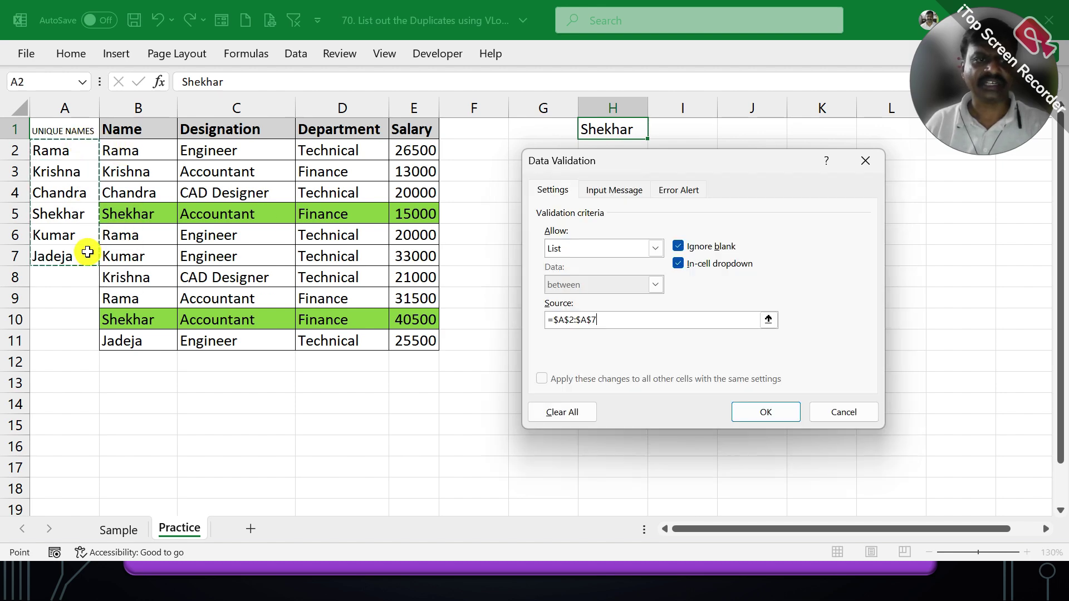
{"action": "left_click", "coordinate": [754, 399]}
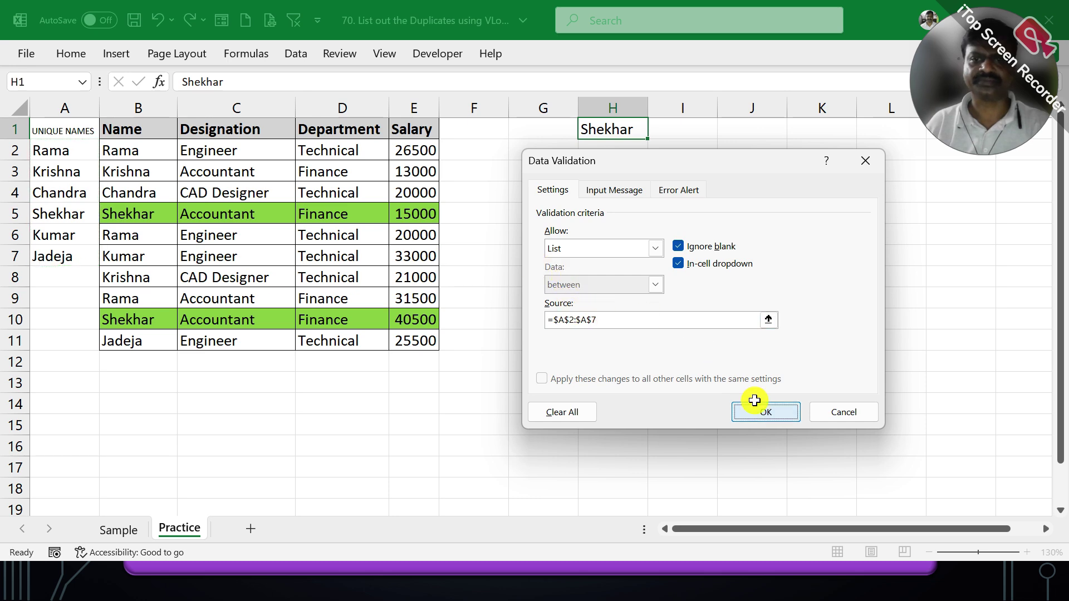
Step: Test the row highlighting by choosing the first, second and fourth names in turn from the drop-down in H1
{"action": "left_click", "coordinate": [656, 131]}
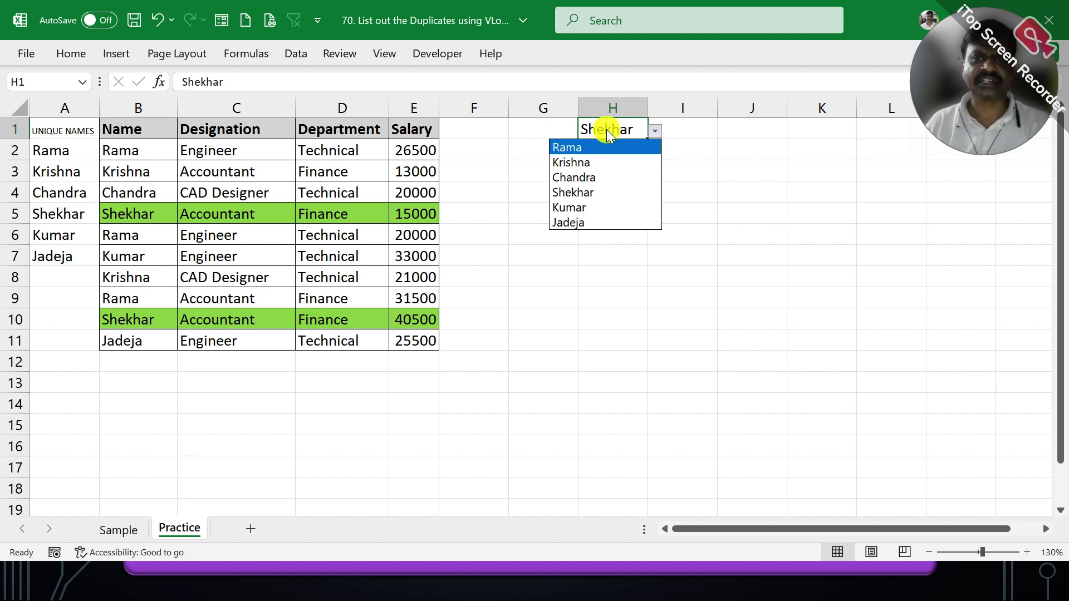
{"action": "left_click", "coordinate": [579, 148]}
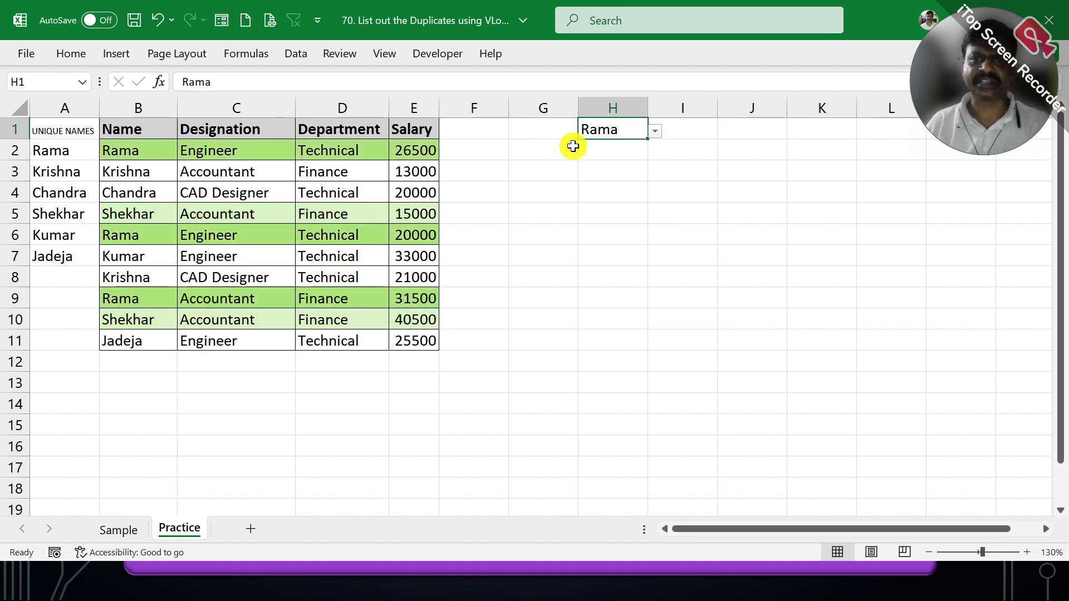
{"action": "left_click", "coordinate": [655, 132]}
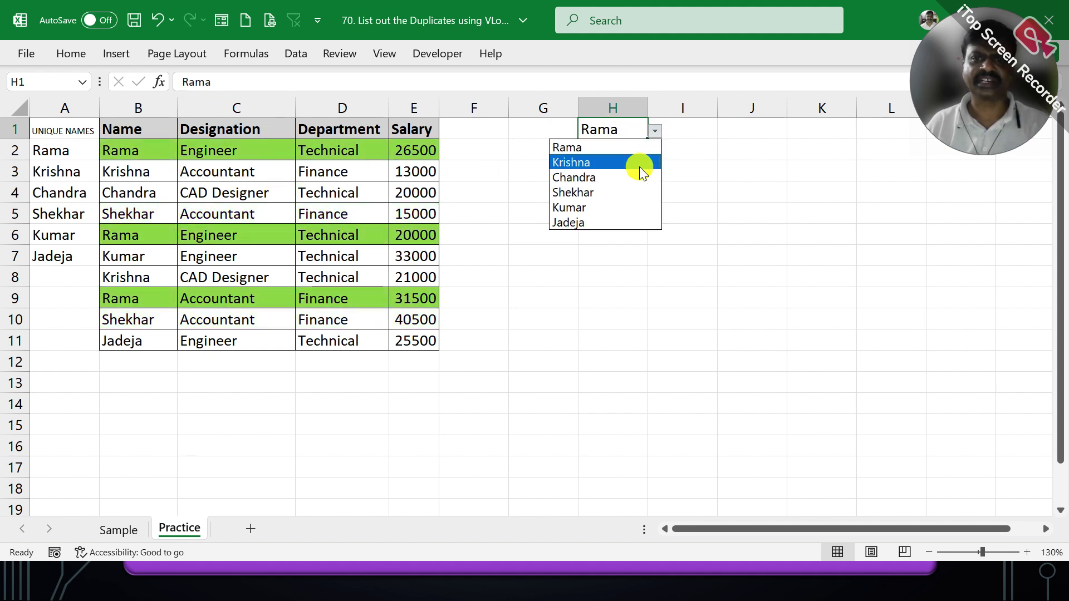
{"action": "left_click", "coordinate": [640, 162]}
{"action": "left_click", "coordinate": [655, 132]}
{"action": "left_click", "coordinate": [612, 192]}
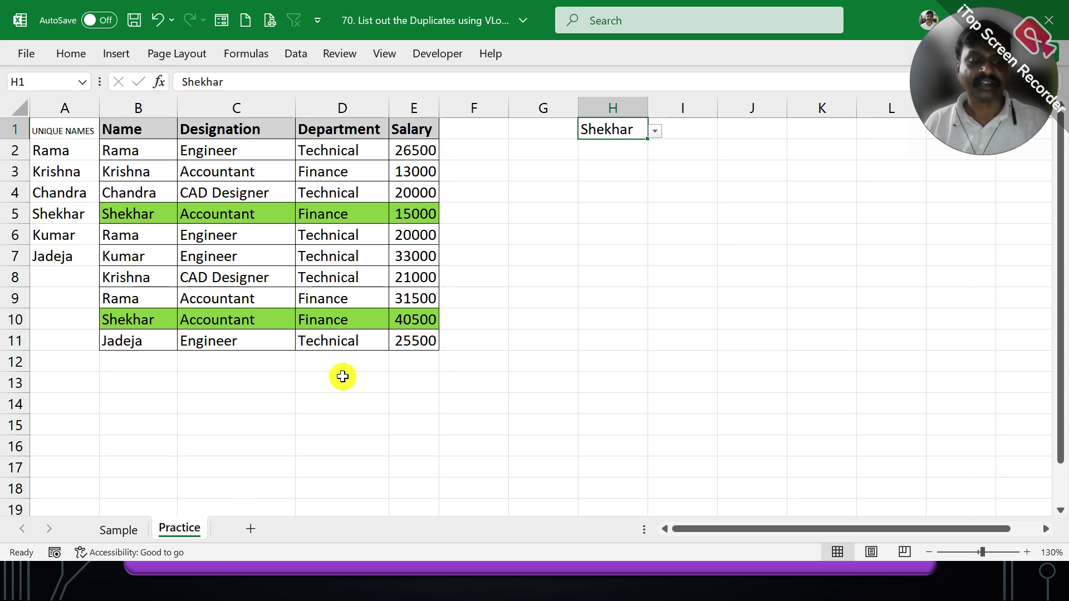
Step: Switch from the workbook to the PowerPoint slide show with the closing slide
{"action": "key", "text": "alt+Tab"}
{"action": "key", "text": "alt+Tab"}
{"action": "key", "text": "alt+Tab"}
{"action": "key", "text": "alt+Tab"}
{"action": "key", "text": "alt+Tab"}
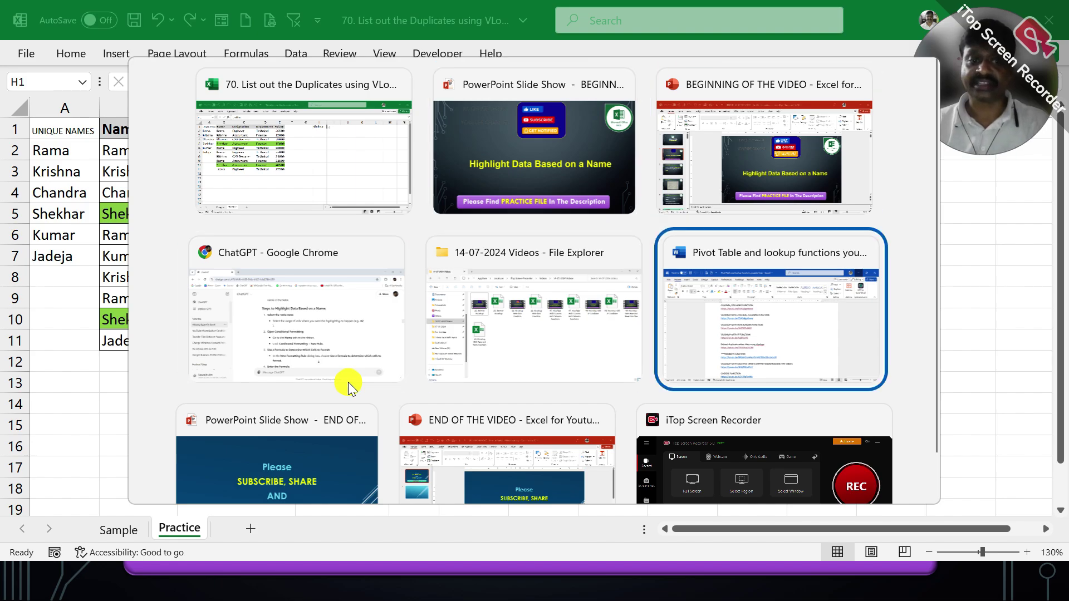
{"action": "key", "text": "alt+Tab"}
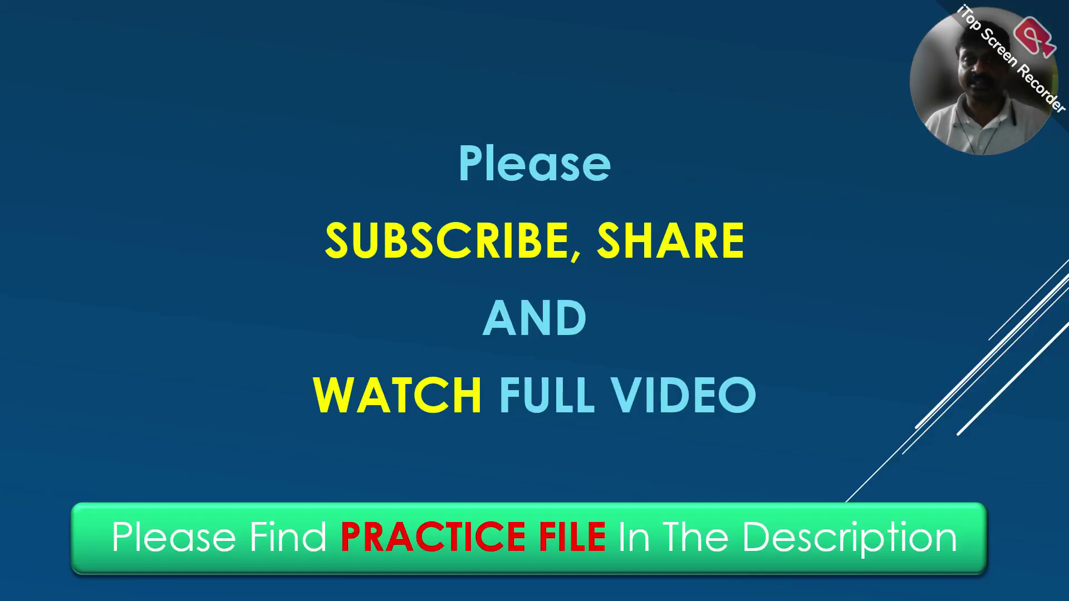